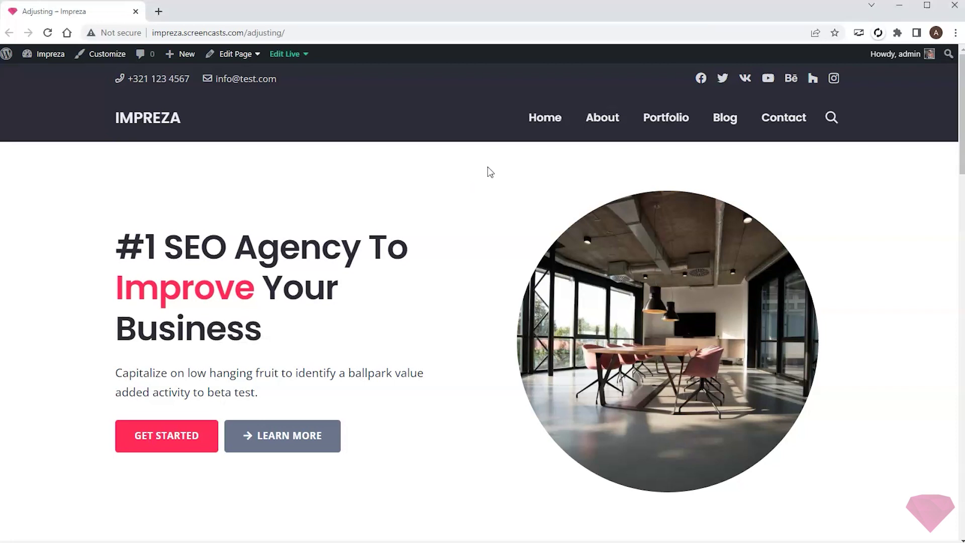
Step: Scroll down through the Adjusting page and back up to the hero section
scroll(490, 172, "down", 15)
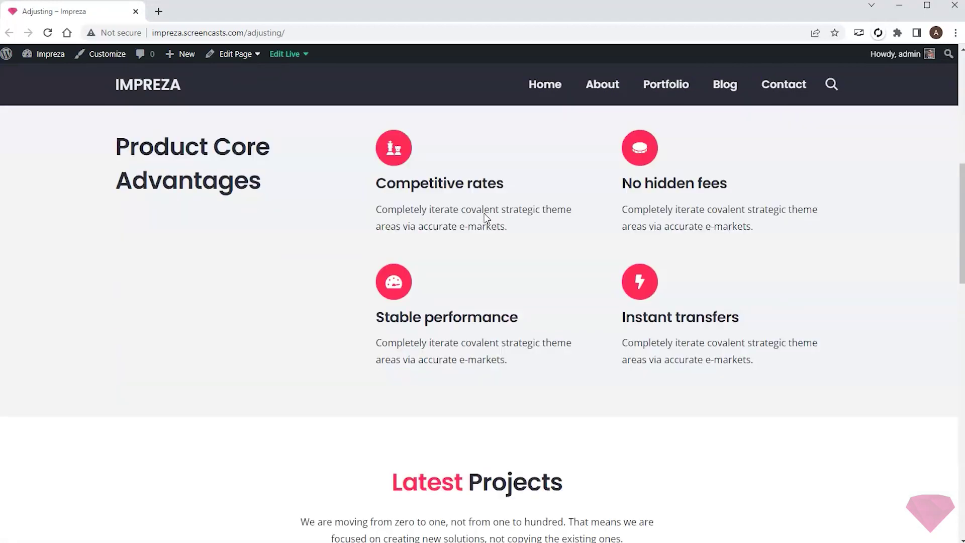
scroll(485, 213, "down", 12)
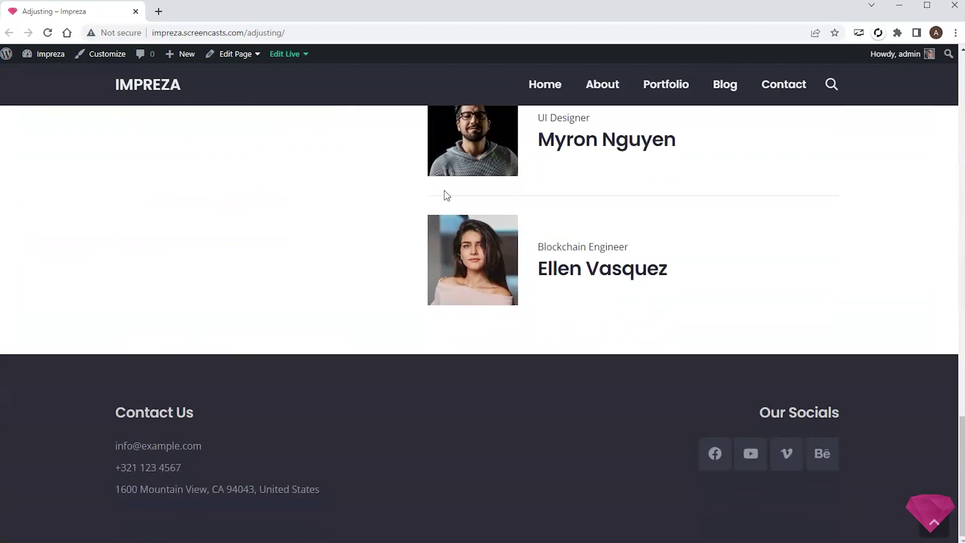
scroll(371, 347, "up", 20)
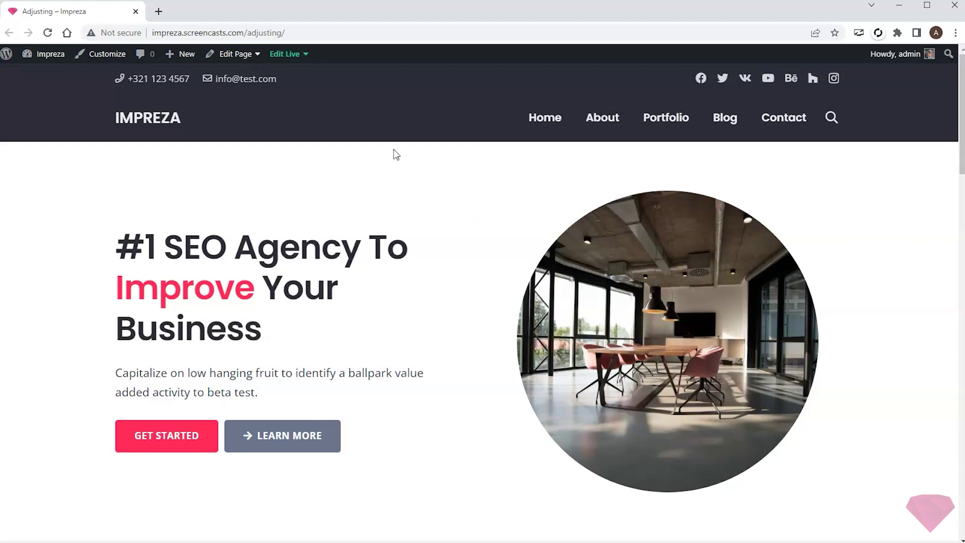
Step: Open the Adjusting page in the live builder and preview it at mobile width
left_click(290, 59)
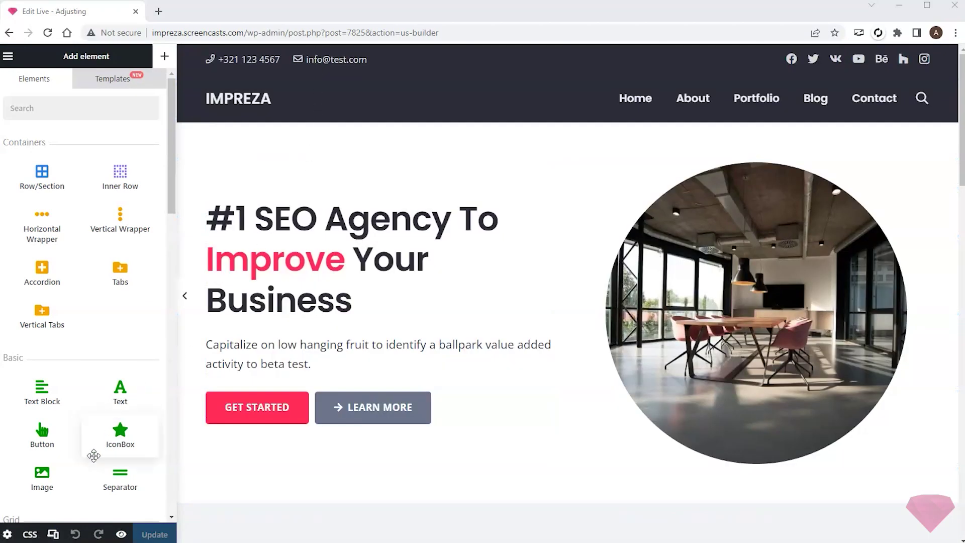
left_click(52, 534)
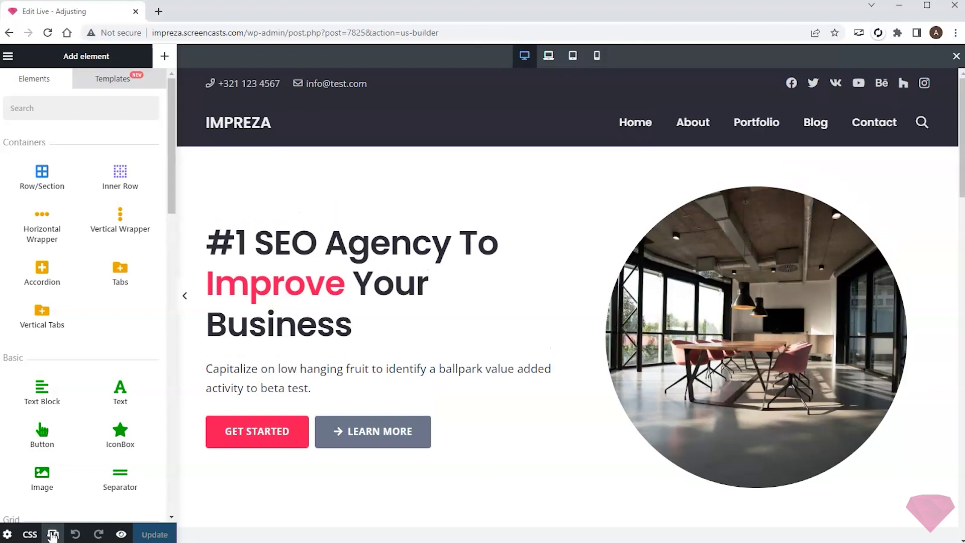
left_click(596, 58)
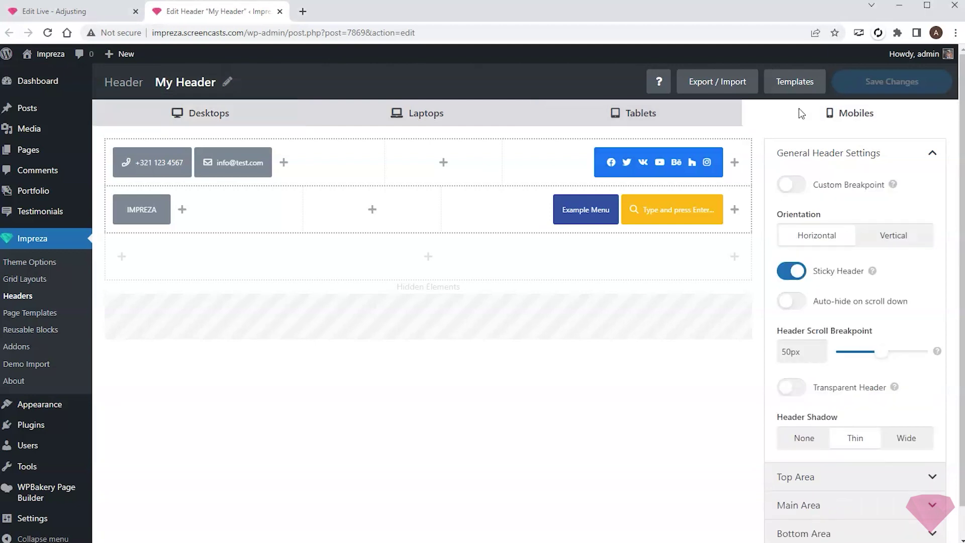
Step: Hide the mobile header's top area and set the menu's mobile-menu breakpoint to 700px
left_click(834, 476)
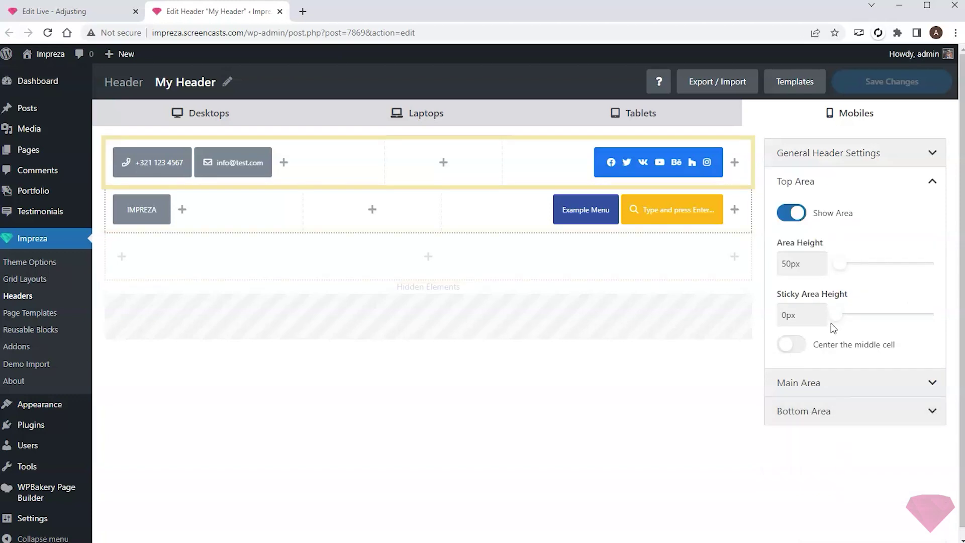
left_click(792, 216)
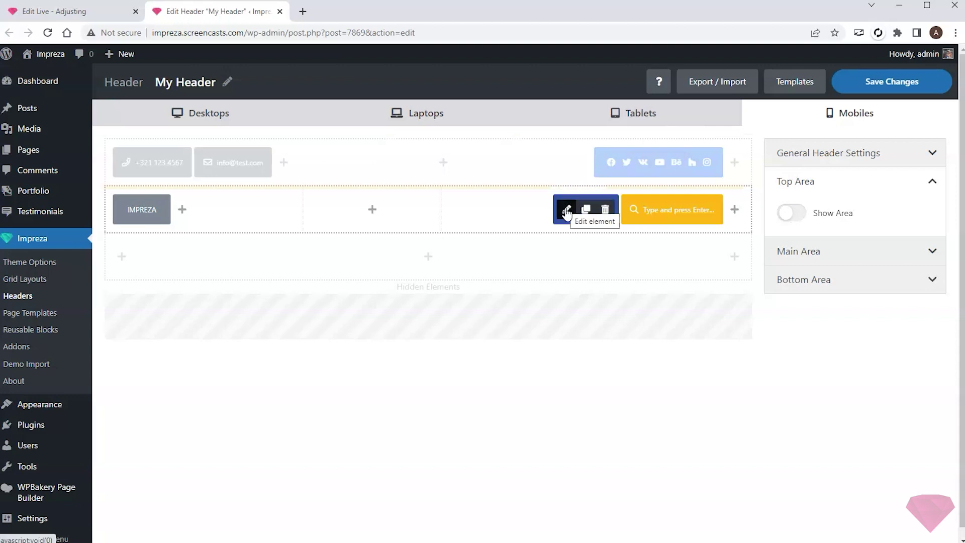
left_click(567, 210)
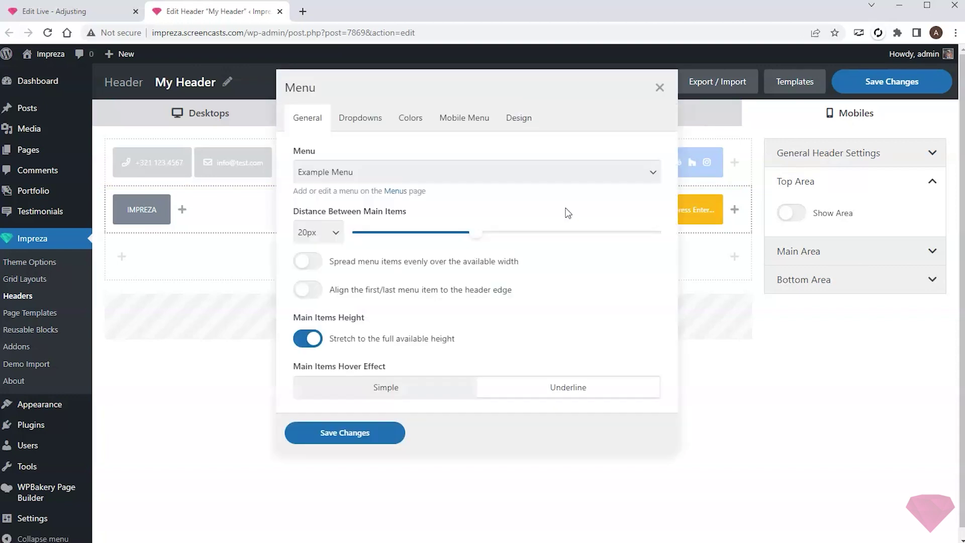
left_click(462, 120)
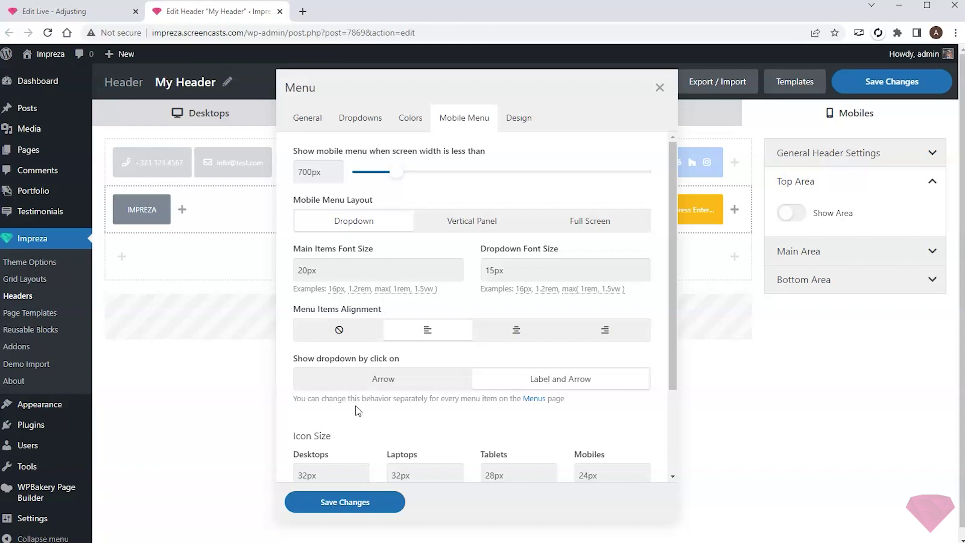
left_click(326, 503)
Step: Save the header, test the mobile hamburger menu opening and closing, then return to desktop view
left_click(857, 82)
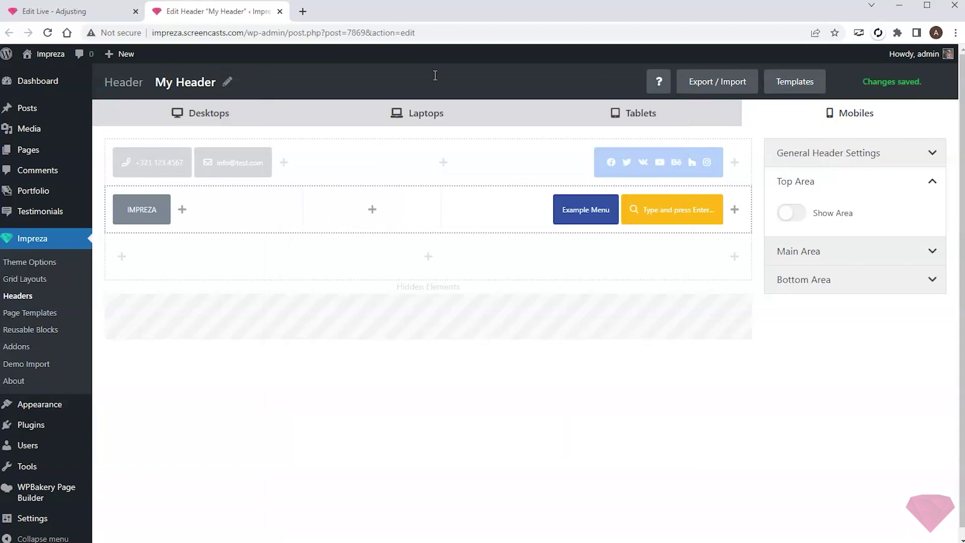
left_click(100, 13)
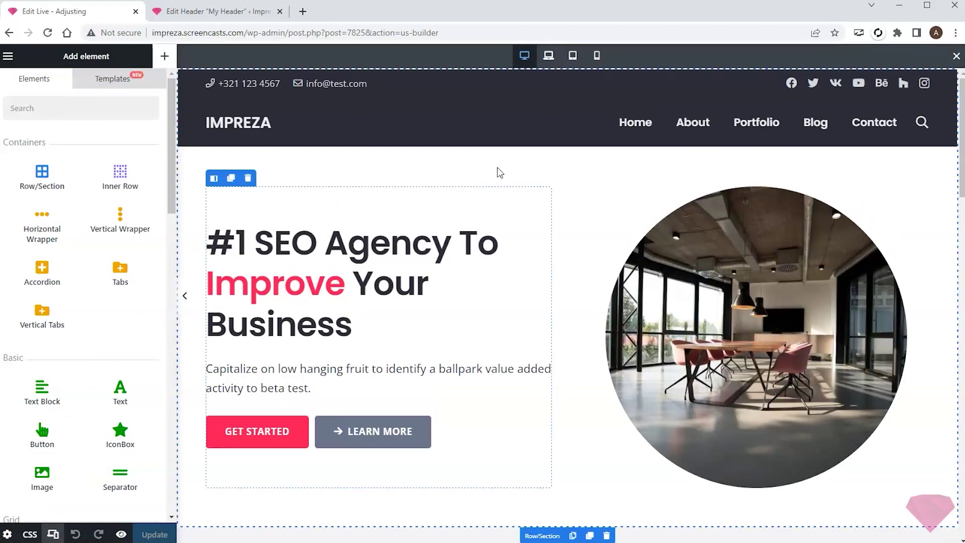
left_click(597, 55)
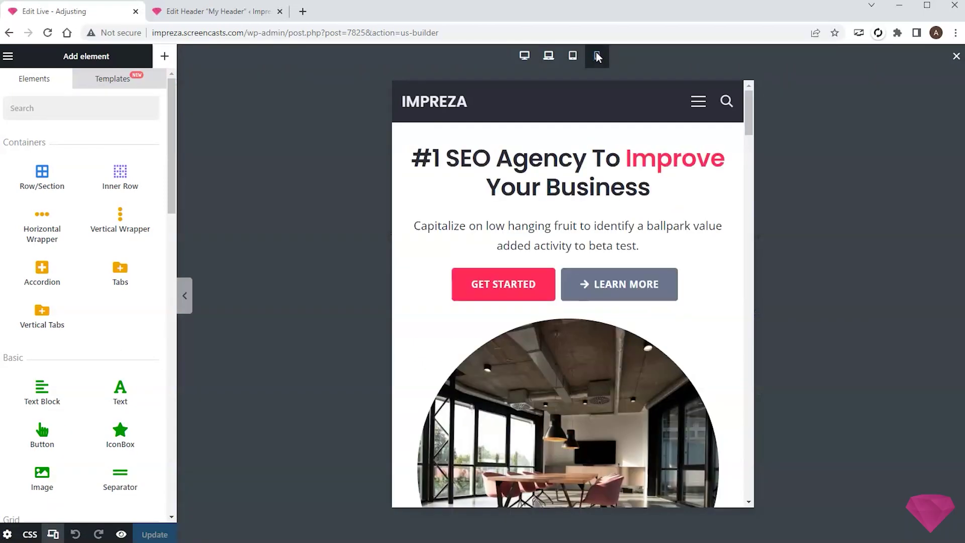
left_click(698, 102)
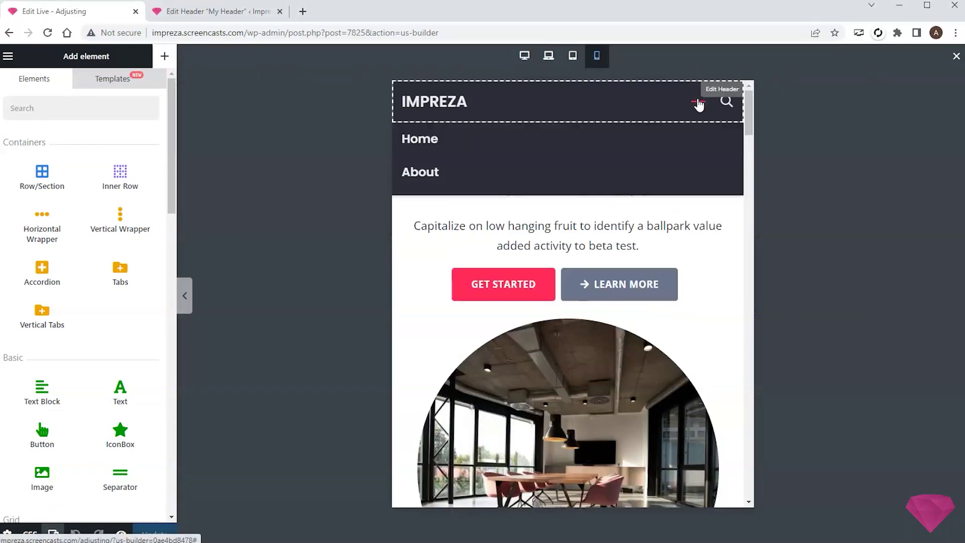
left_click(698, 102)
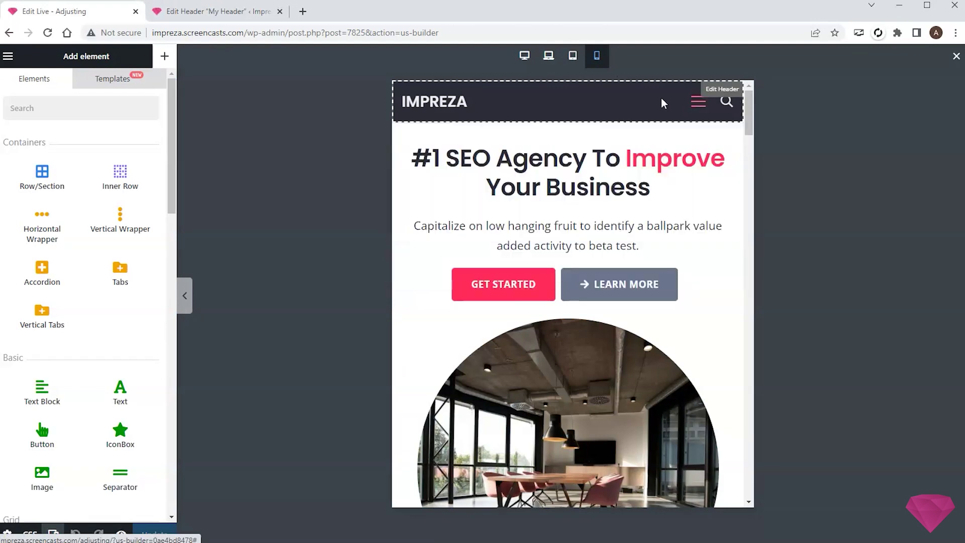
left_click(524, 55)
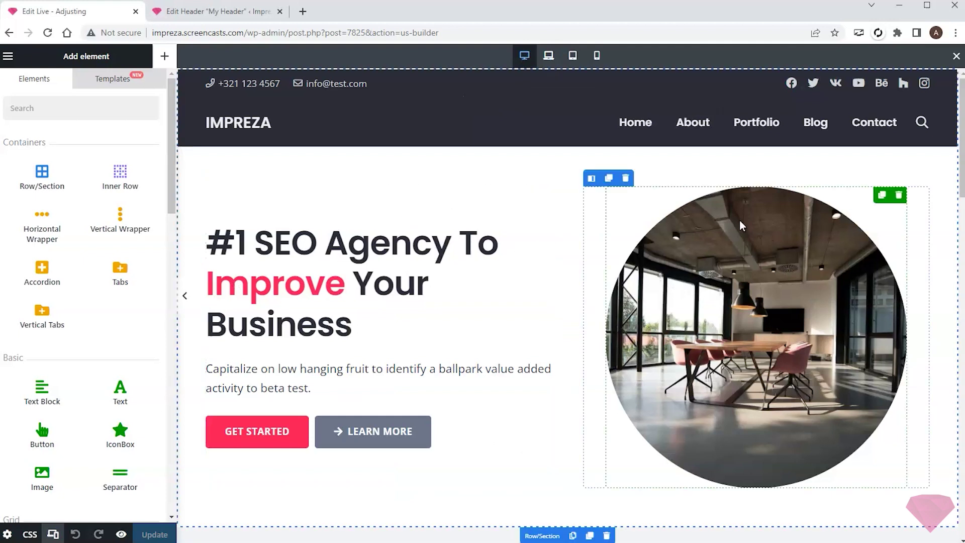
Step: Tick Hide on Mobiles ≤600px in the hero image column's Design settings
left_click(597, 56)
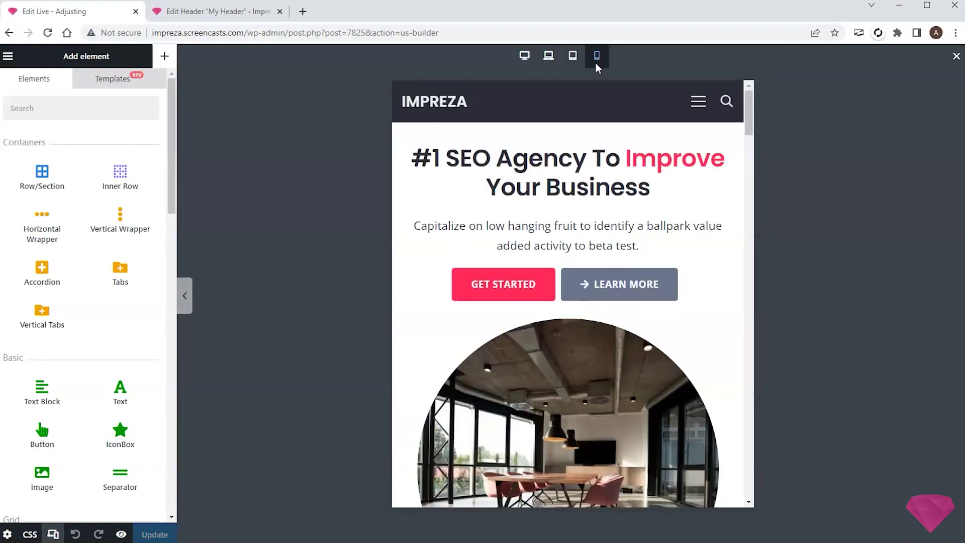
scroll(678, 201, "down", 3)
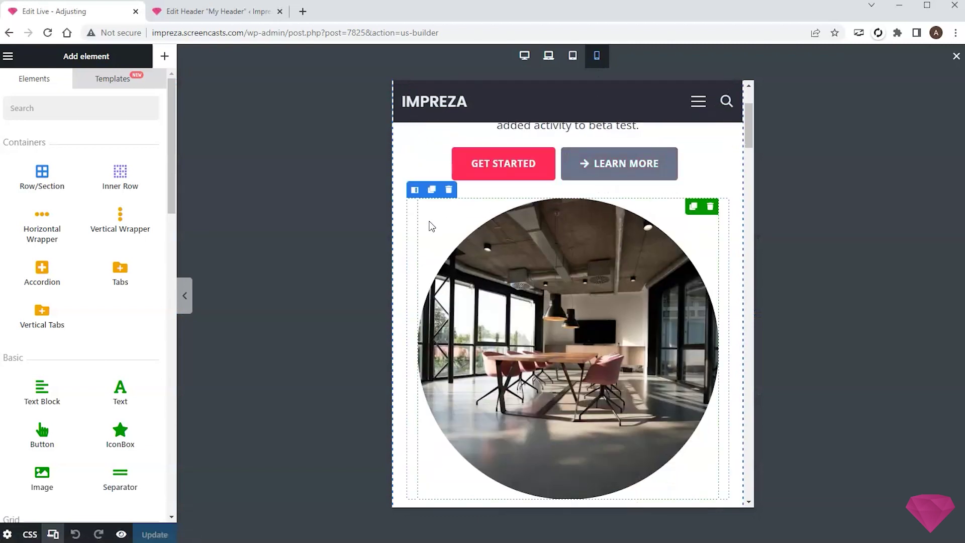
left_click(414, 191)
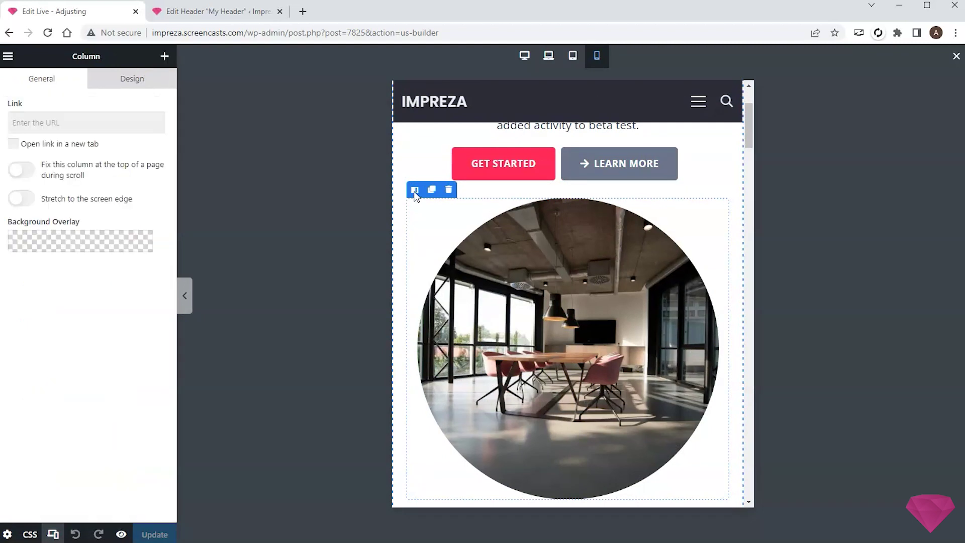
left_click(125, 80)
scroll(131, 210, "down", 2)
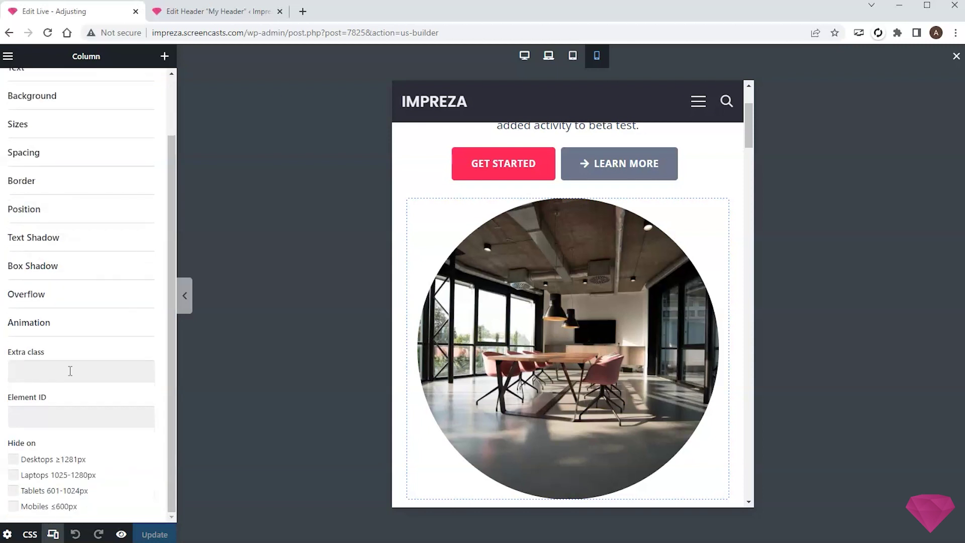
left_click(13, 507)
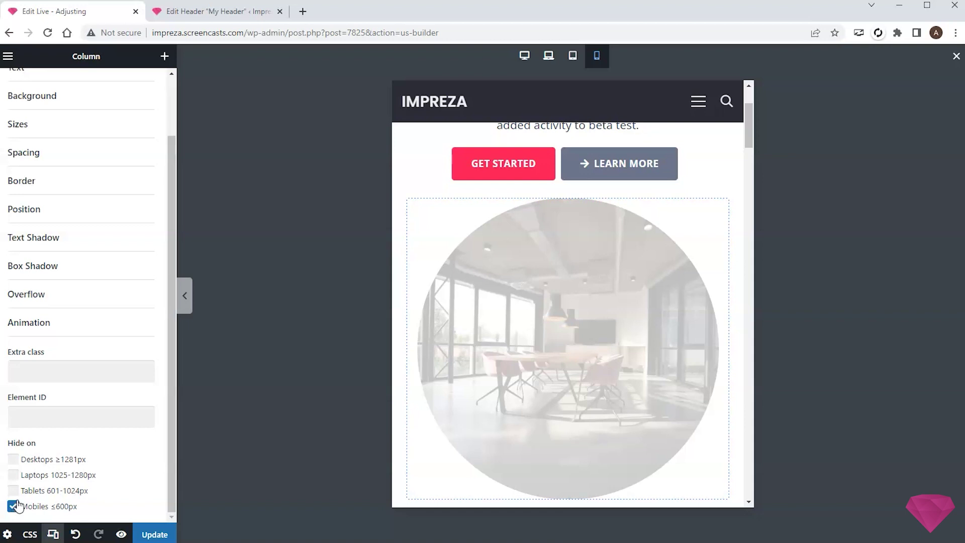
Step: Compare the hero in desktop and mobile previews, ending at desktop width
scroll(445, 216, "up", 3)
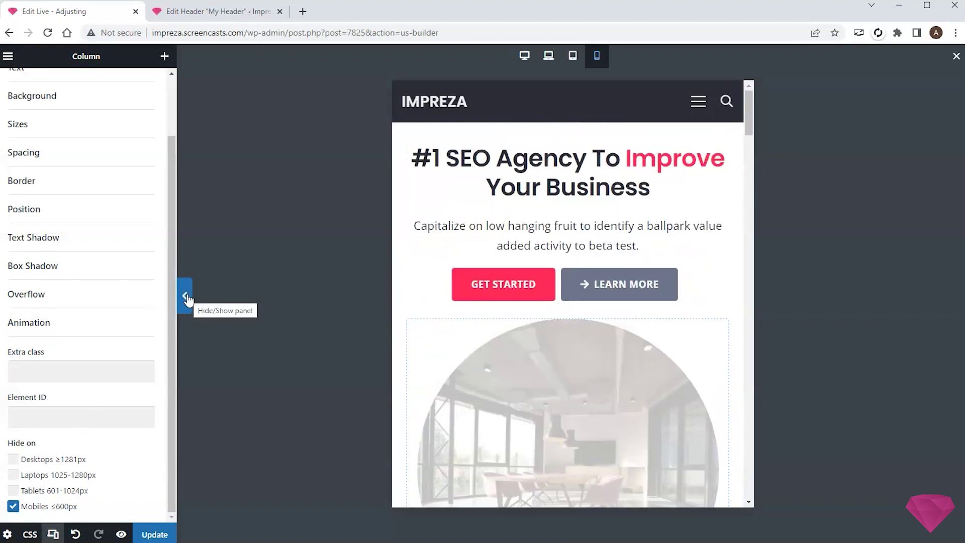
left_click(186, 296)
scroll(583, 214, "down", 6)
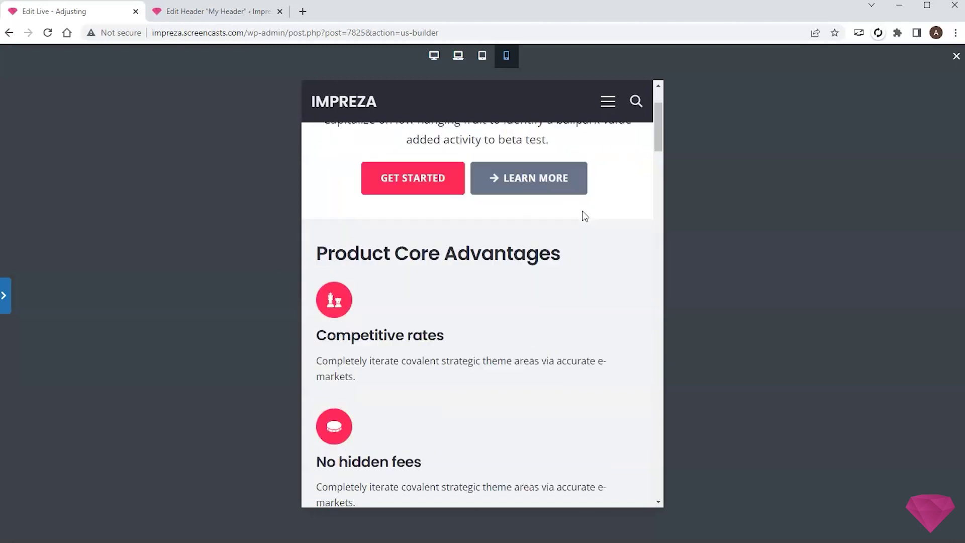
scroll(582, 214, "up", 6)
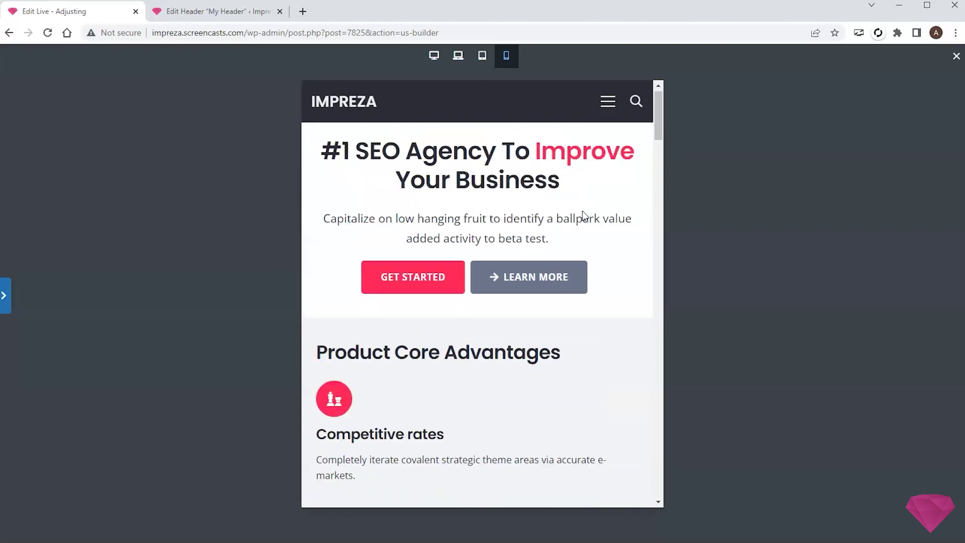
left_click(434, 57)
left_click(506, 57)
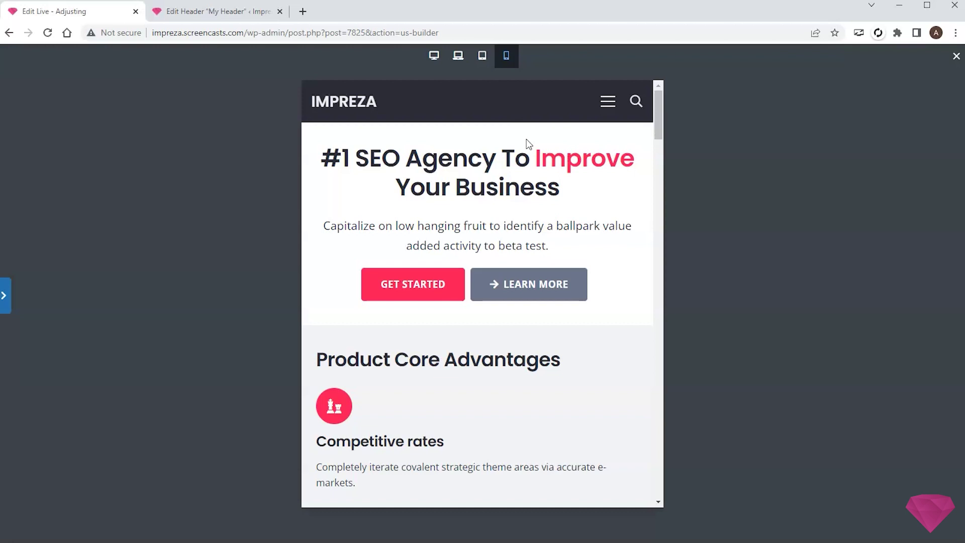
left_click(5, 295)
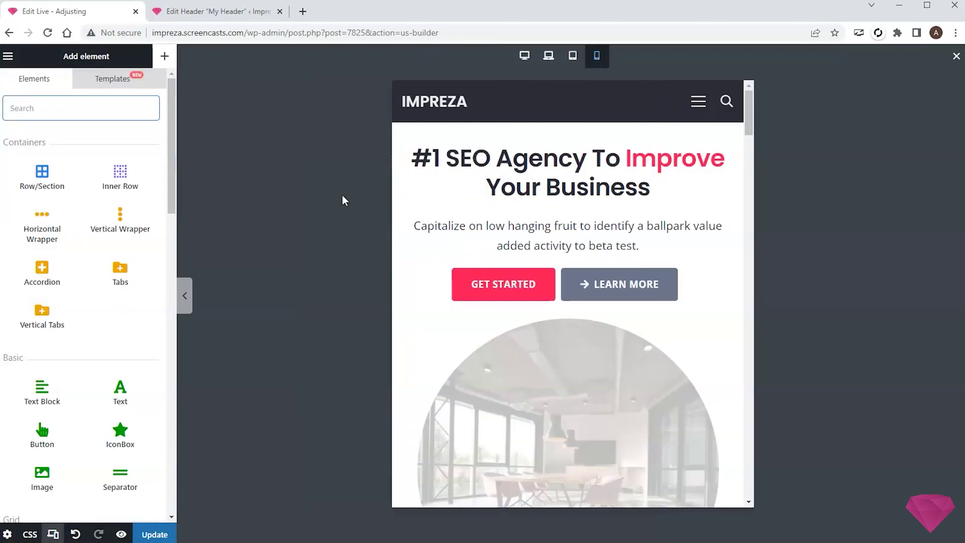
left_click(524, 57)
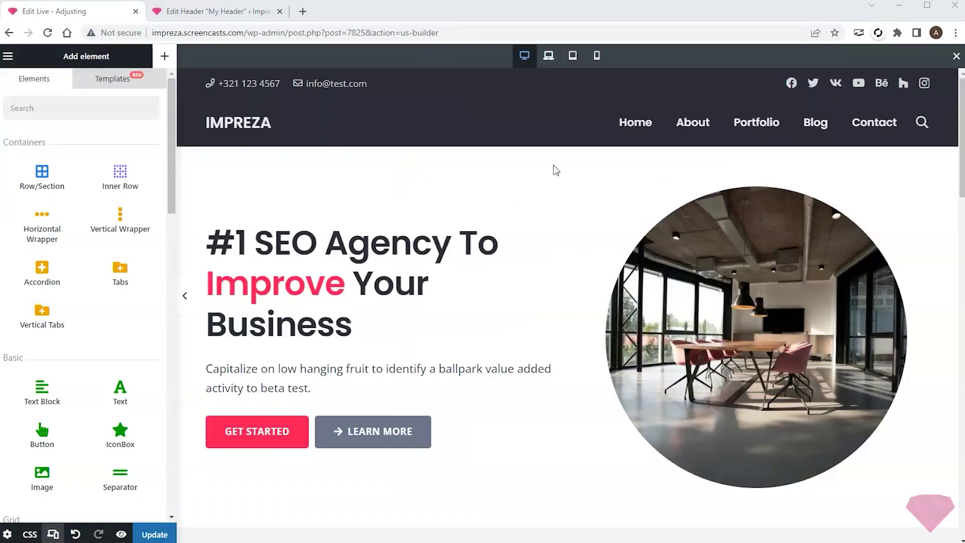
Step: Set the Product Core Advantages inner row to the 2-column layout for mobiles ≤600px
scroll(563, 166, "down", 3)
scroll(578, 151, "down", 3)
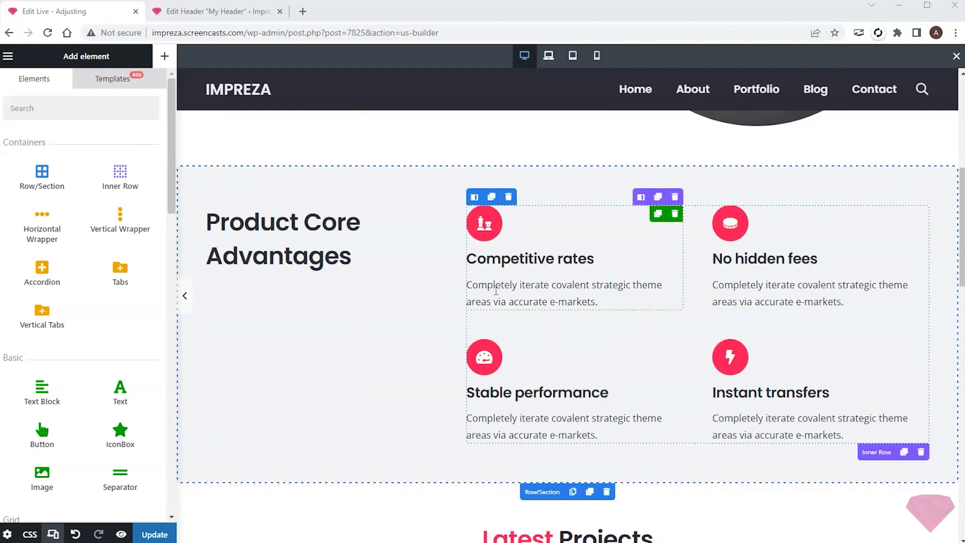
left_click(597, 56)
scroll(654, 220, "down", 3)
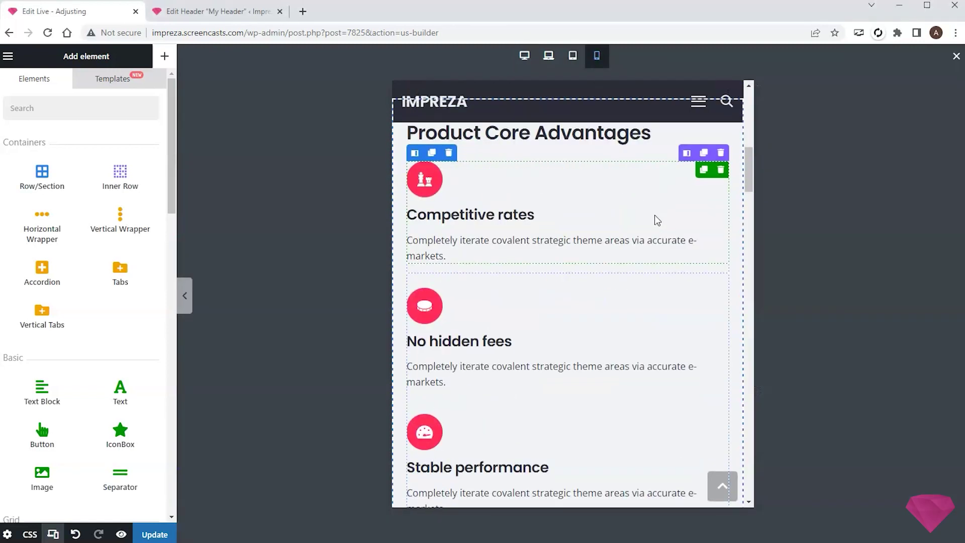
scroll(534, 201, "down", 4)
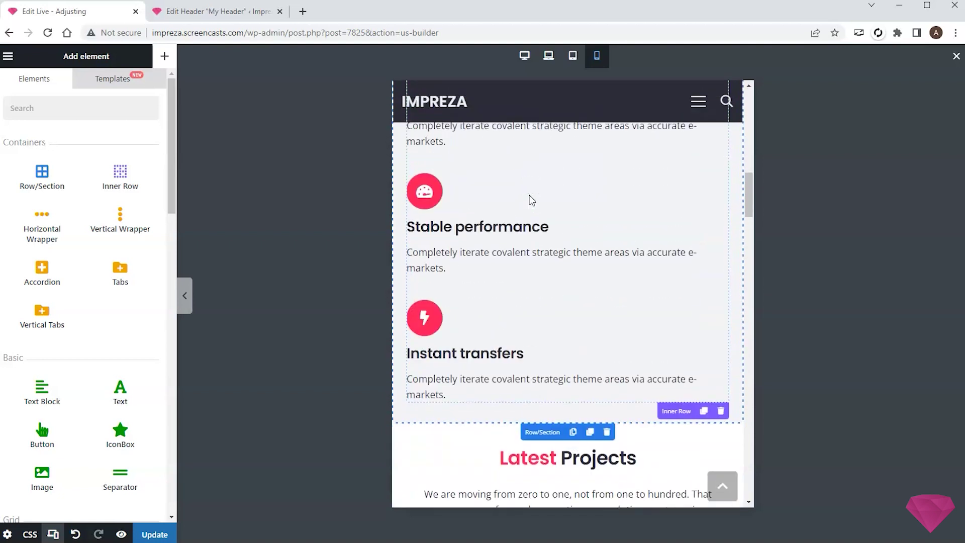
scroll(529, 195, "up", 3)
scroll(531, 199, "up", 2)
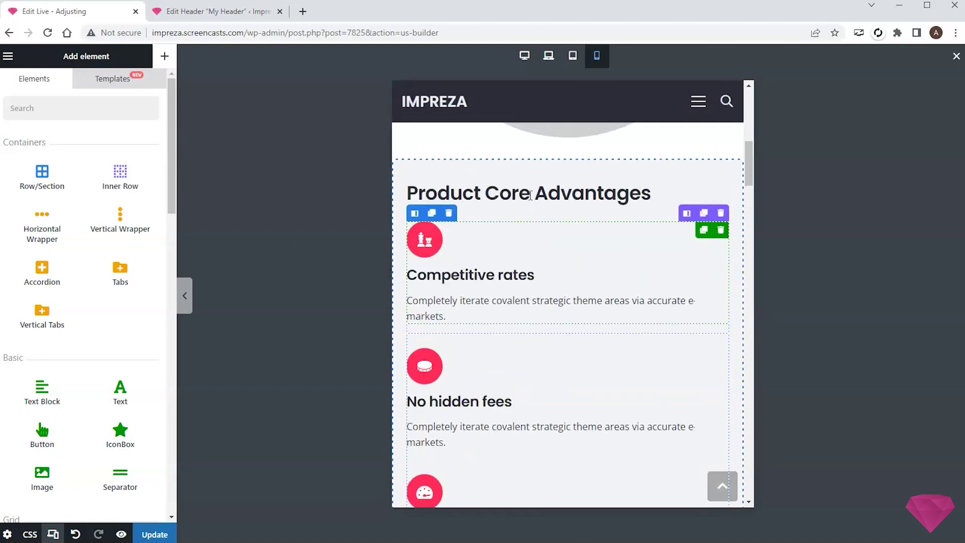
scroll(532, 199, "down", 4)
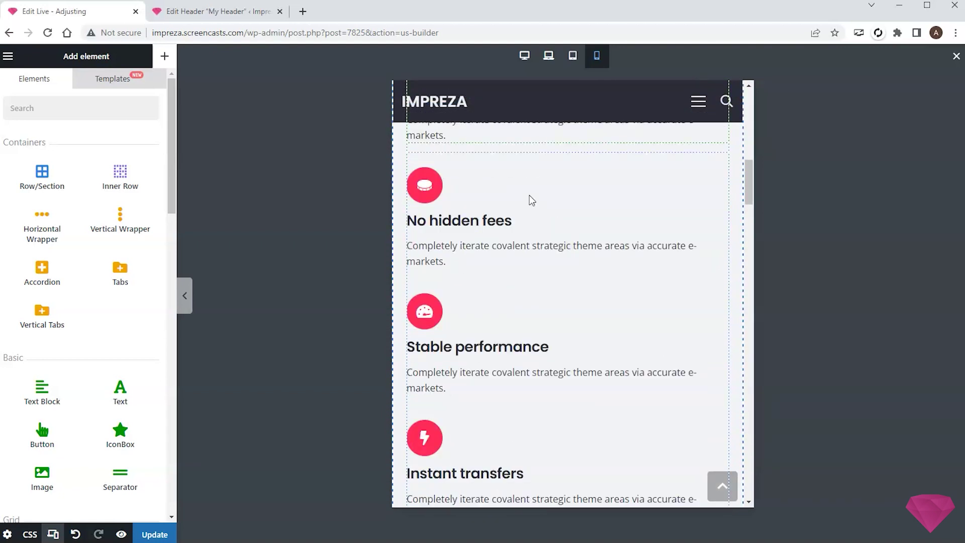
scroll(529, 195, "down", 3)
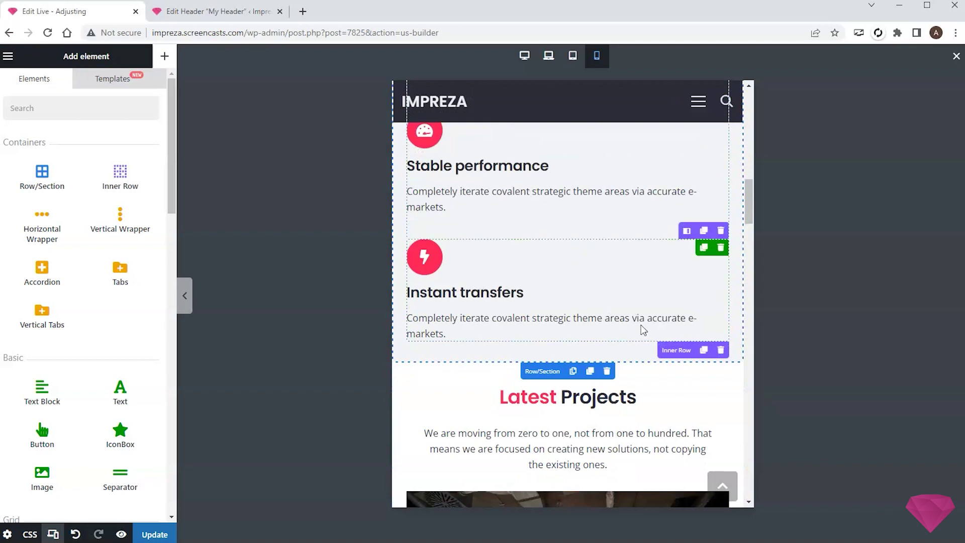
left_click(676, 351)
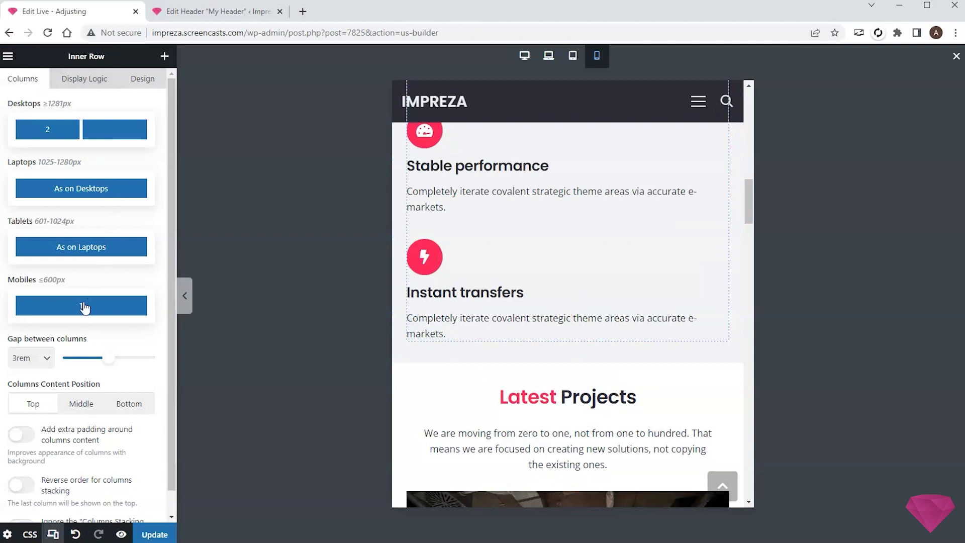
left_click(85, 307)
left_click(95, 330)
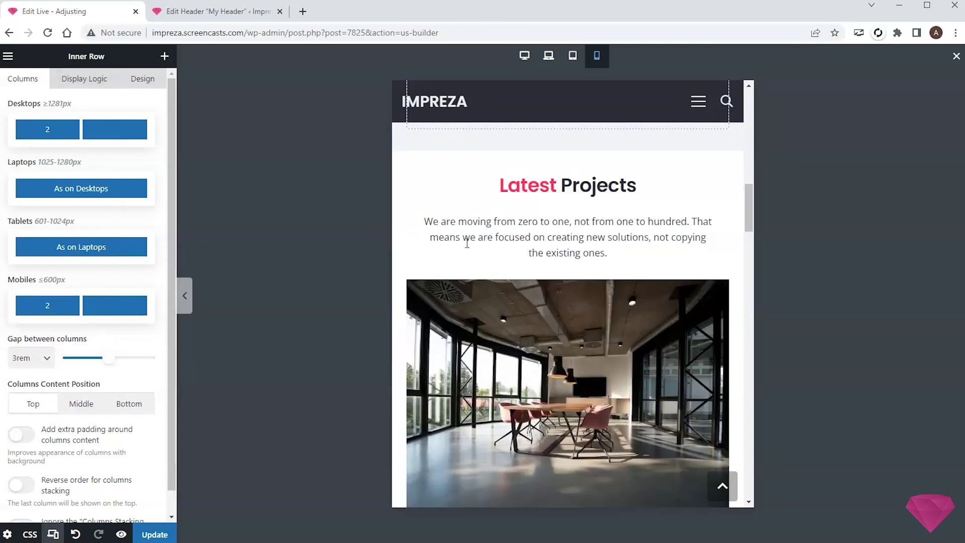
scroll(467, 243, "up", 8)
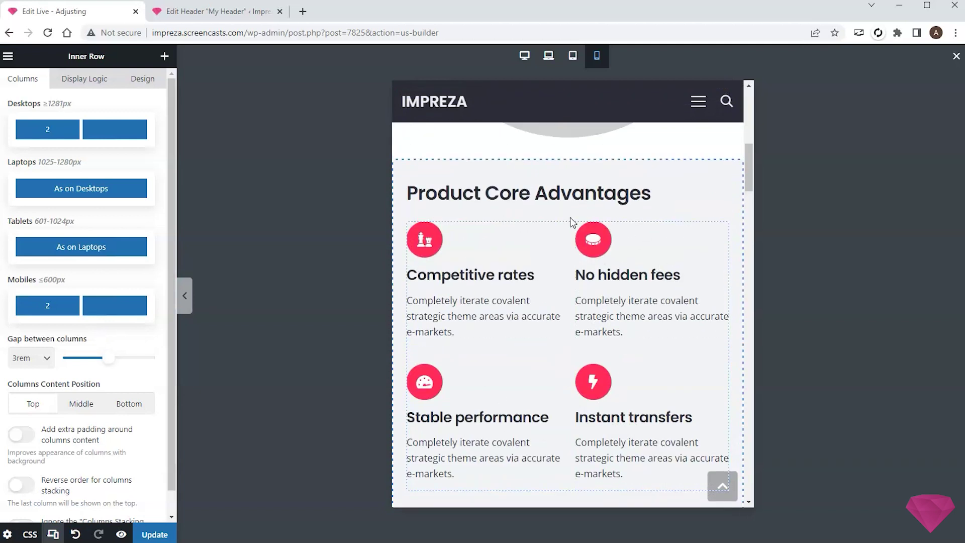
Step: Check the Latest Projects grid in desktop and mobile previews
left_click(524, 55)
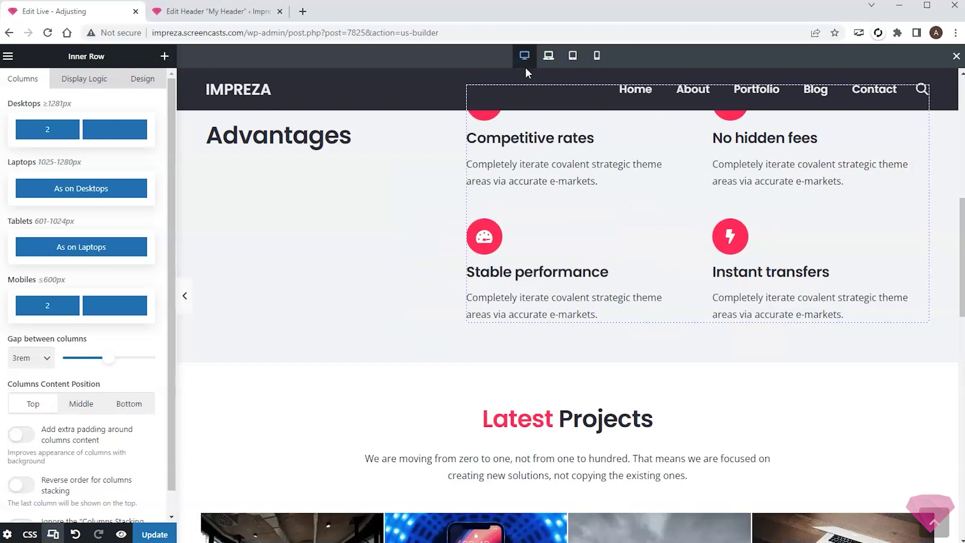
scroll(482, 146, "down", 1)
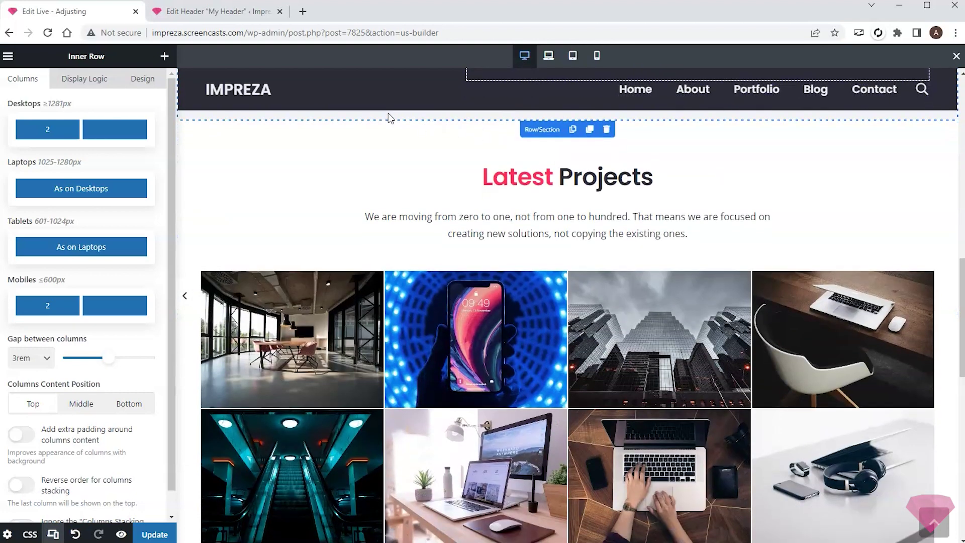
scroll(387, 115, "down", 1)
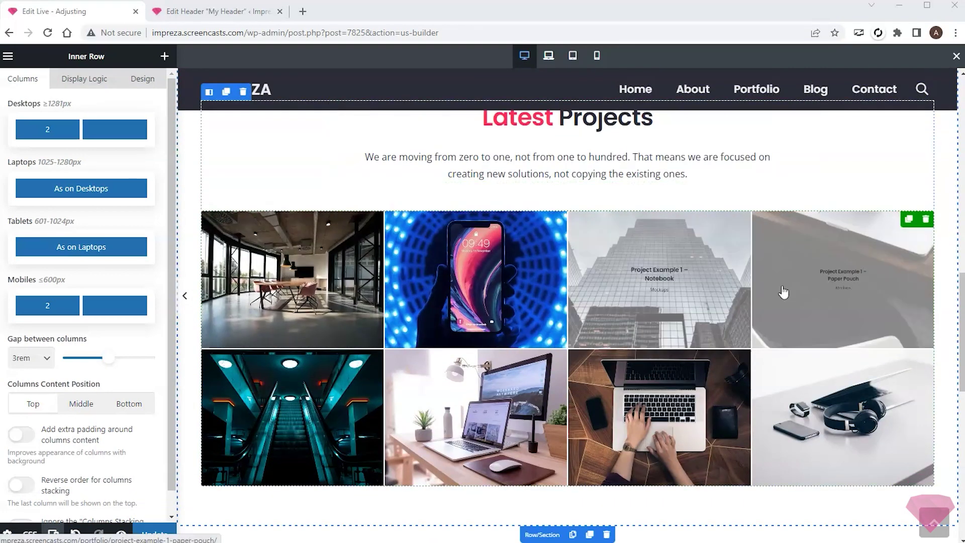
left_click(596, 58)
scroll(696, 221, "down", 3)
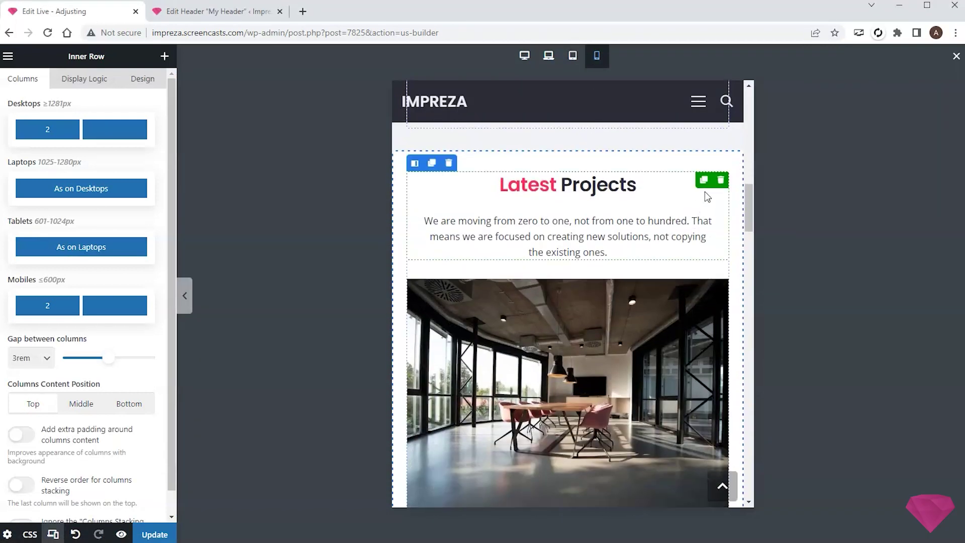
scroll(743, 186, "down", 8)
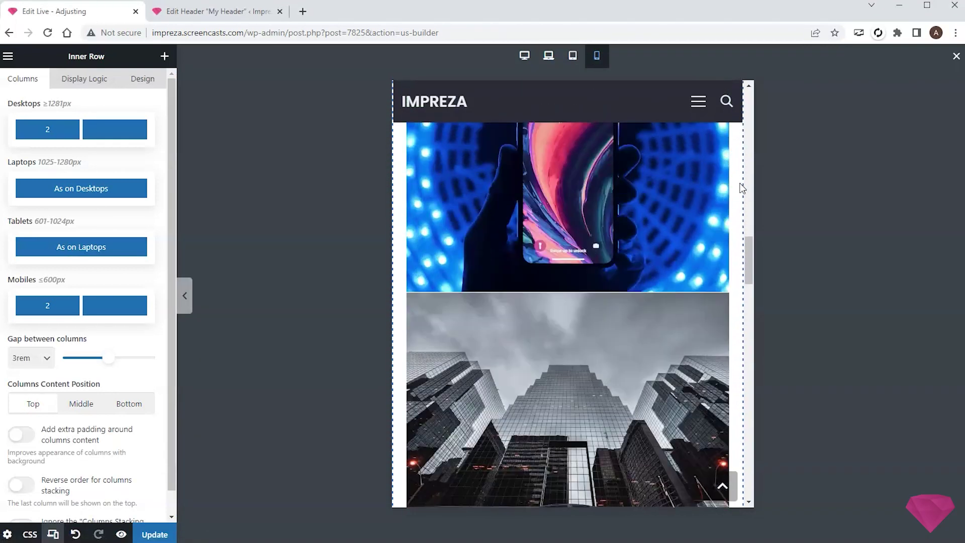
scroll(743, 187, "down", 10)
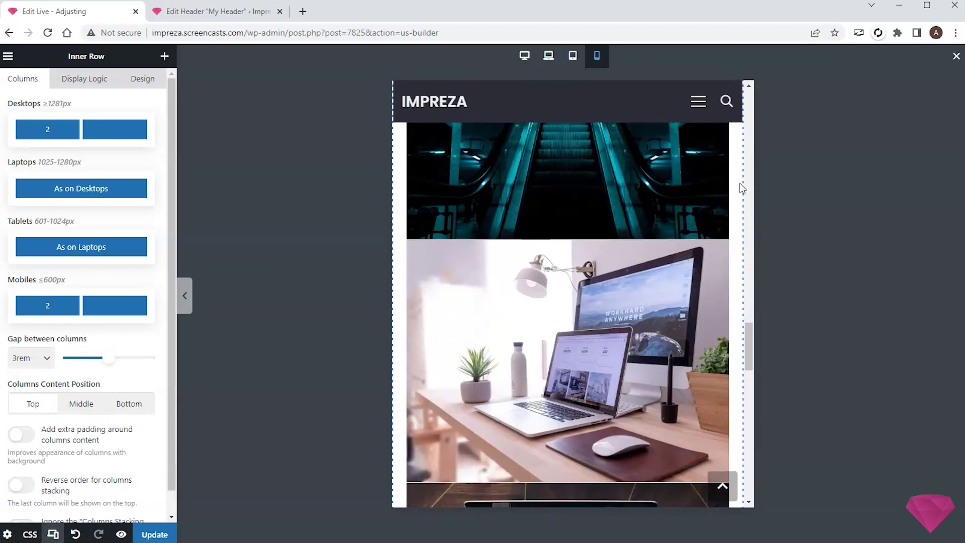
scroll(742, 188, "down", 9)
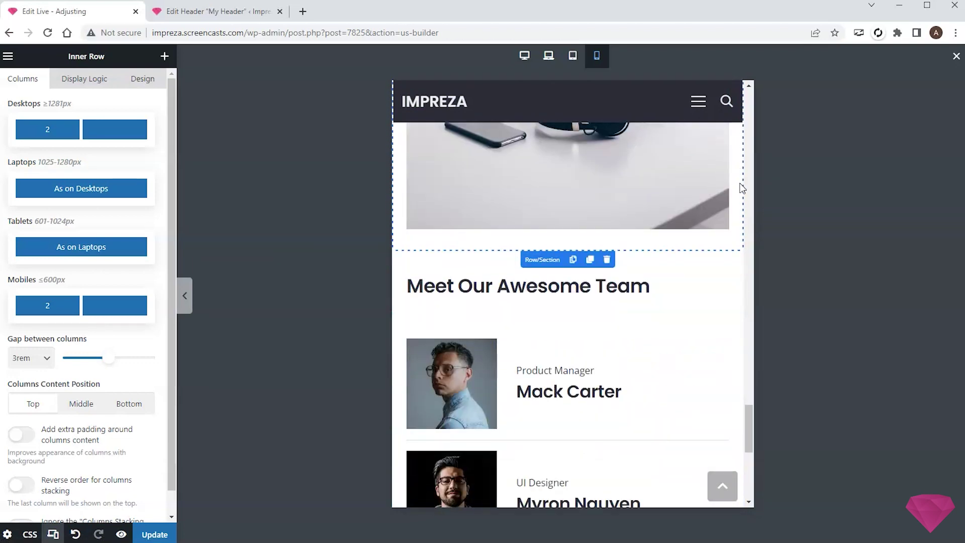
scroll(743, 188, "up", 5)
scroll(743, 188, "up", 10)
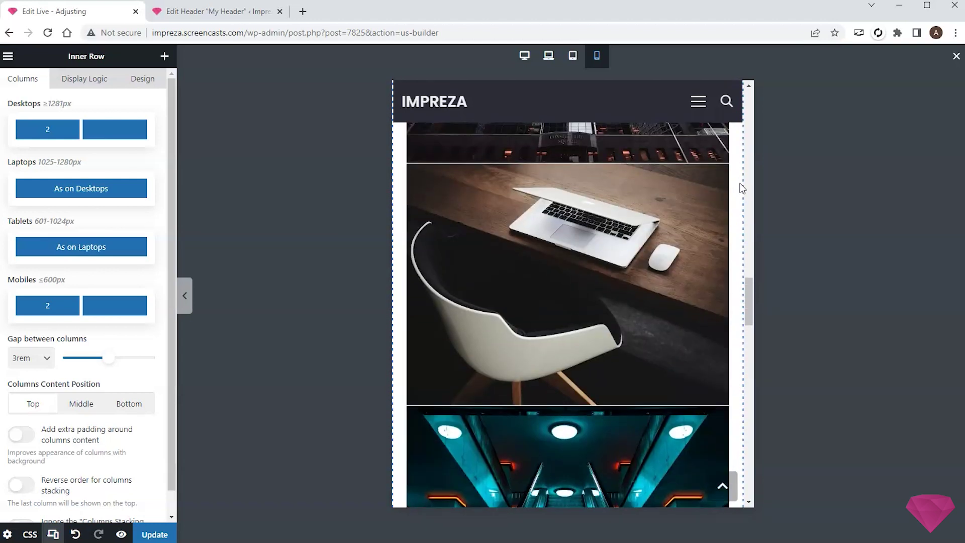
scroll(742, 187, "up", 8)
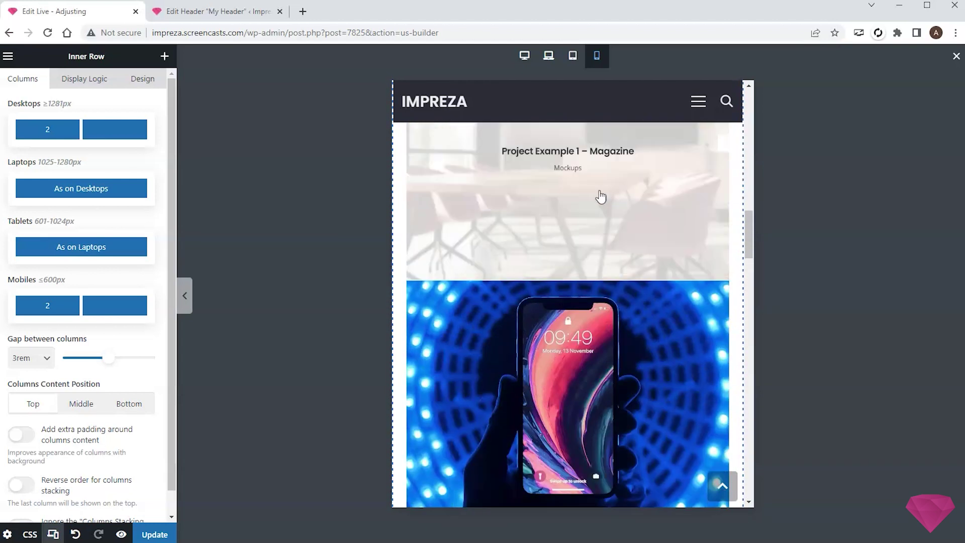
Step: Set the Latest Projects grid to show 2 columns below 601px in its Responsive settings
left_click(603, 197)
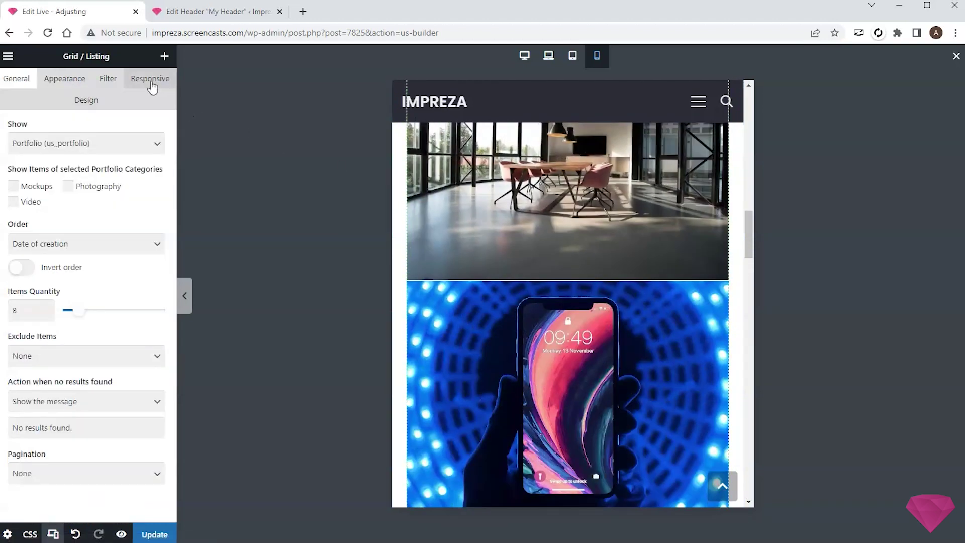
left_click(149, 80)
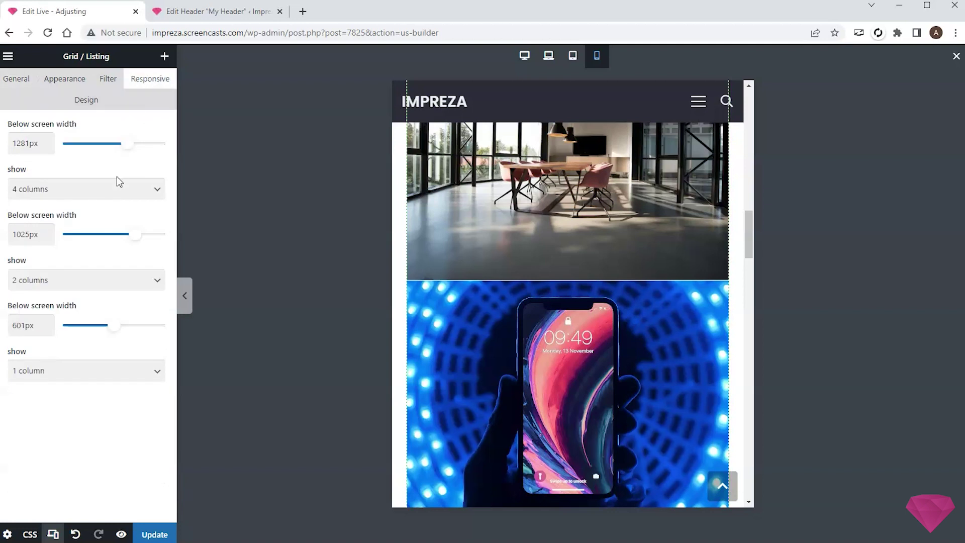
left_click(63, 378)
left_click(38, 476)
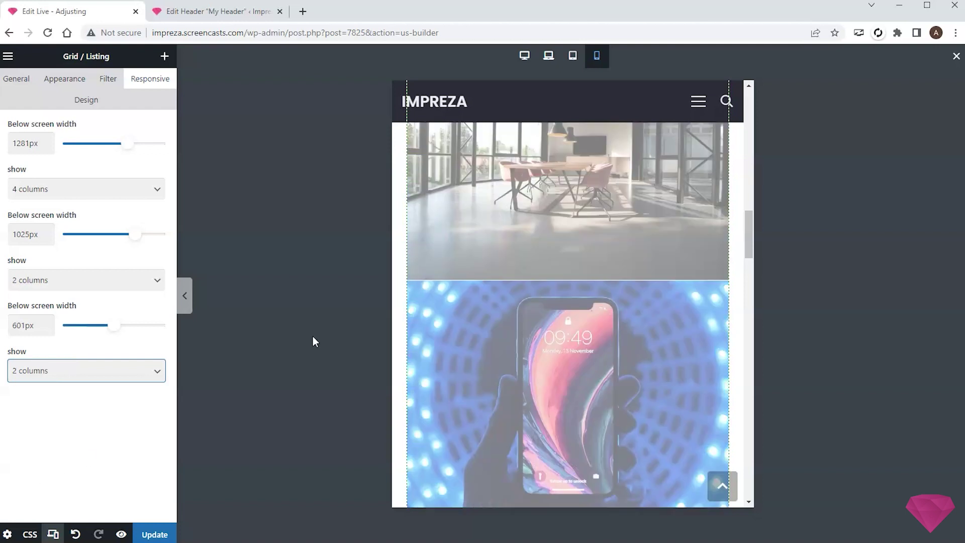
scroll(741, 220, "up", 5)
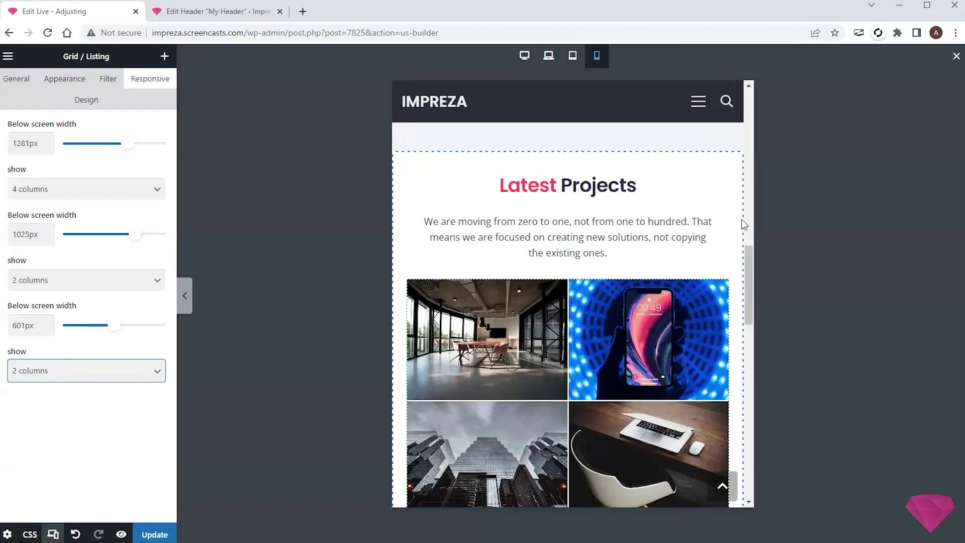
scroll(741, 219, "down", 8)
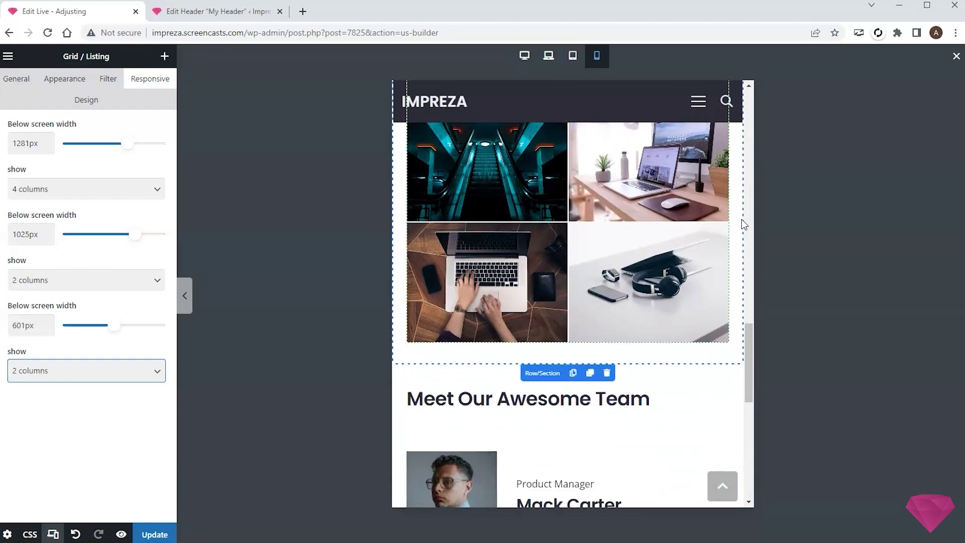
Step: Confirm the grid keeps its 4-column layout in the desktop preview
left_click(526, 56)
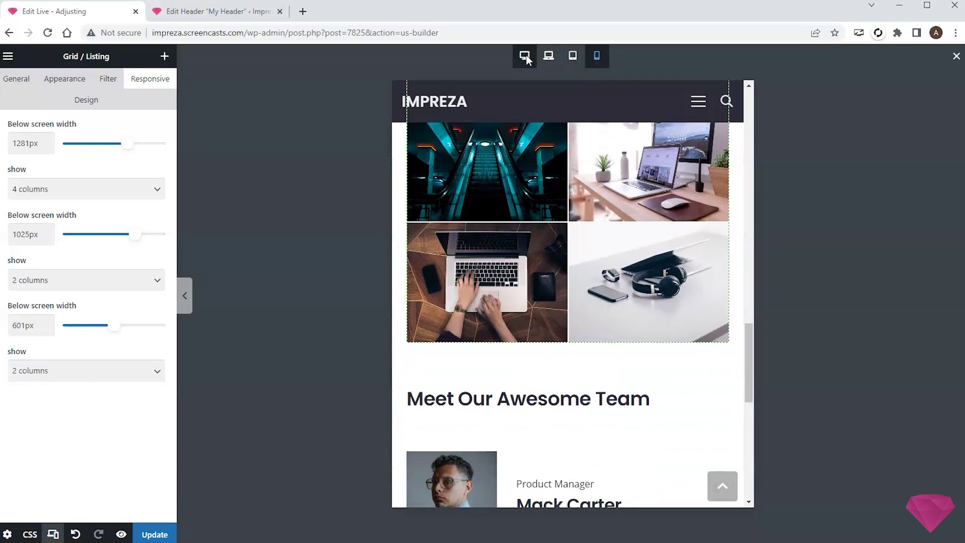
scroll(464, 201, "up", 2)
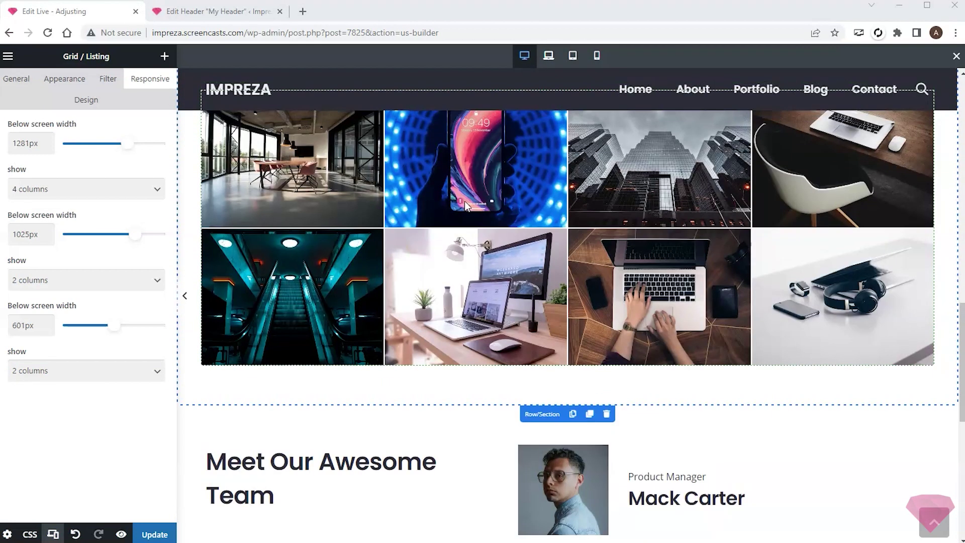
scroll(464, 202, "down", 5)
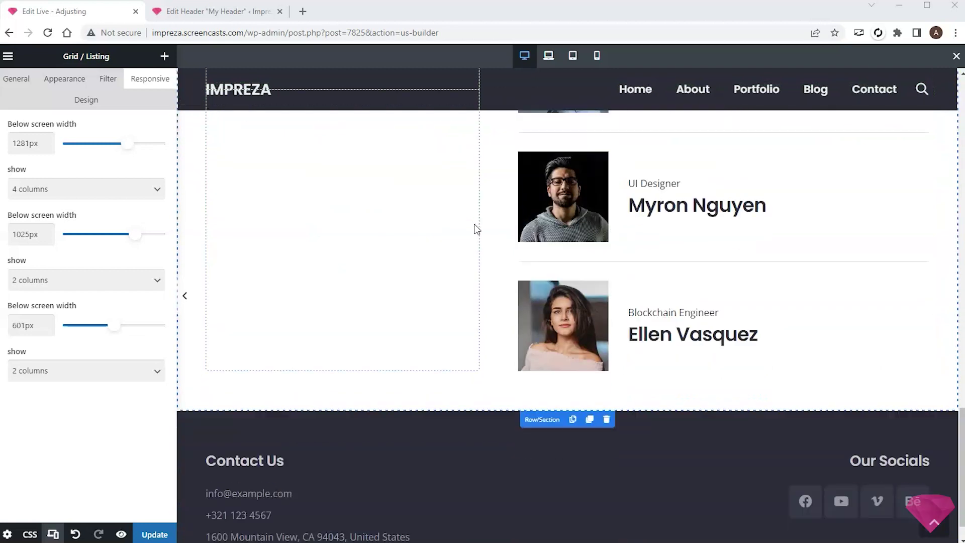
scroll(476, 229, "up", 3)
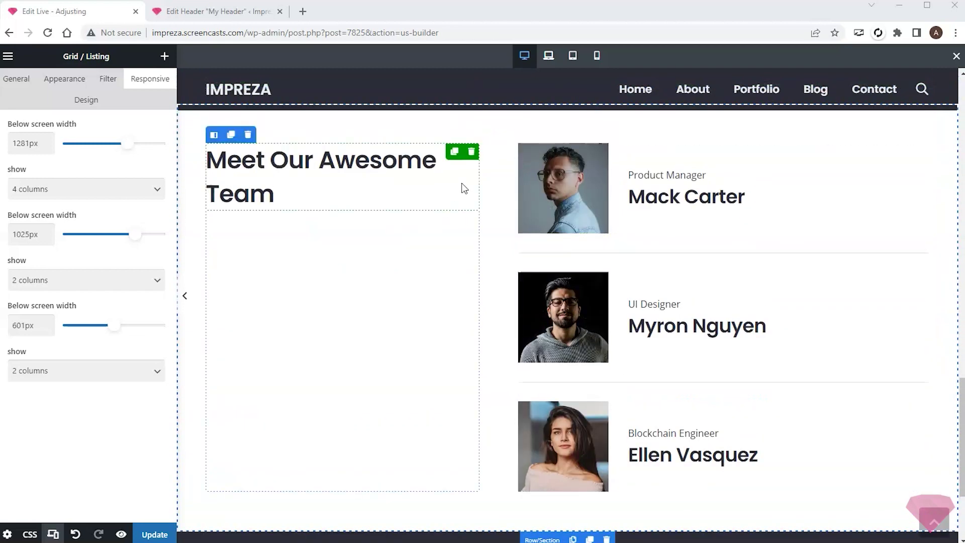
Step: Give the first team member's photo a per-device 200px mobile width and copy its Design settings
left_click(597, 56)
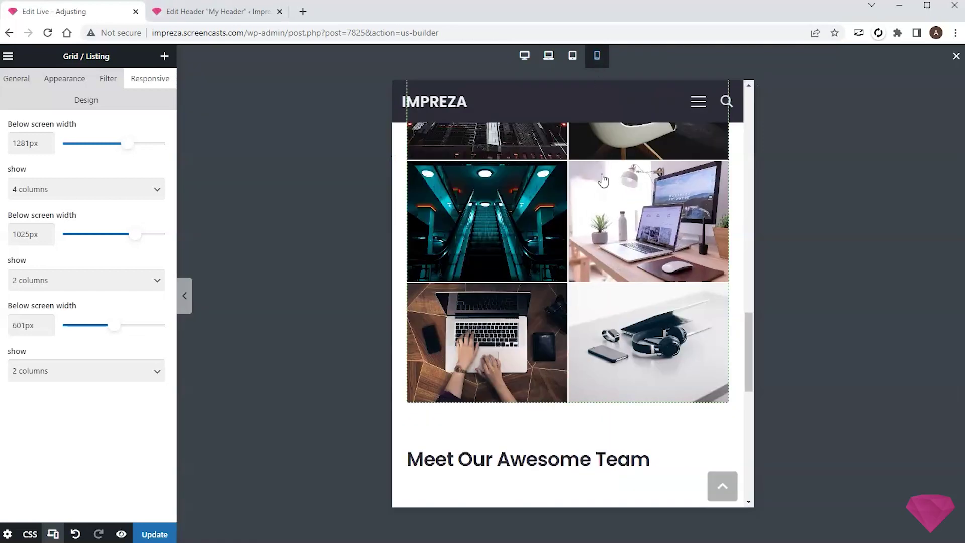
scroll(611, 196, "down", 5)
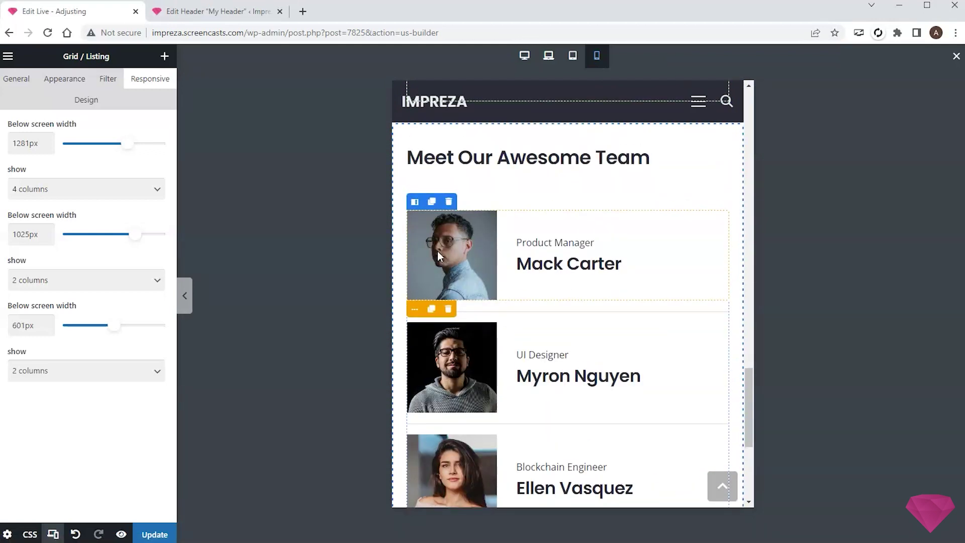
mouse_move(450, 246)
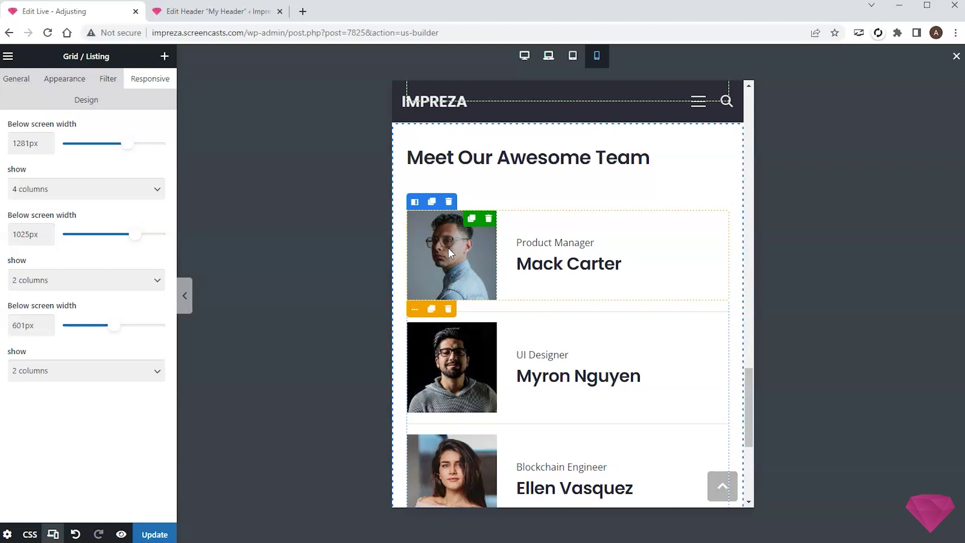
left_click(449, 248)
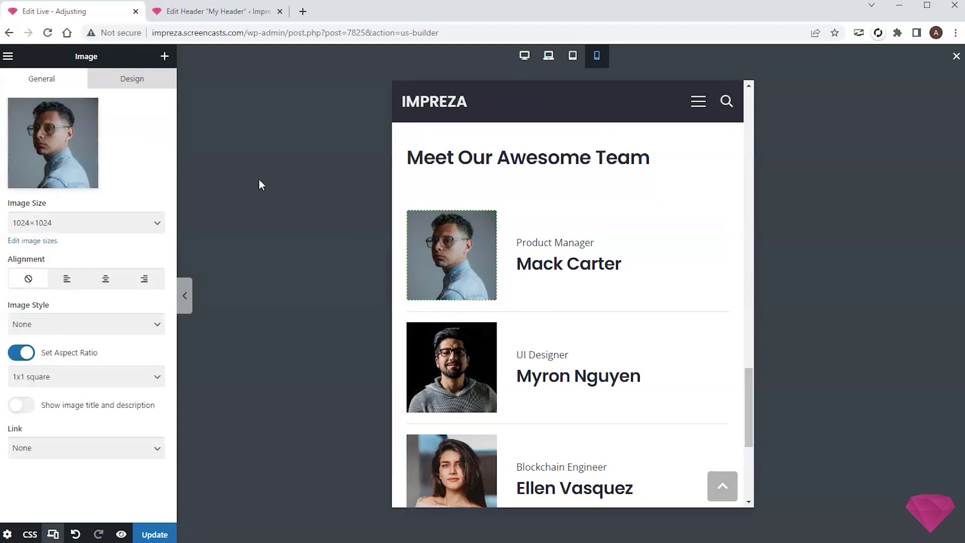
left_click(132, 82)
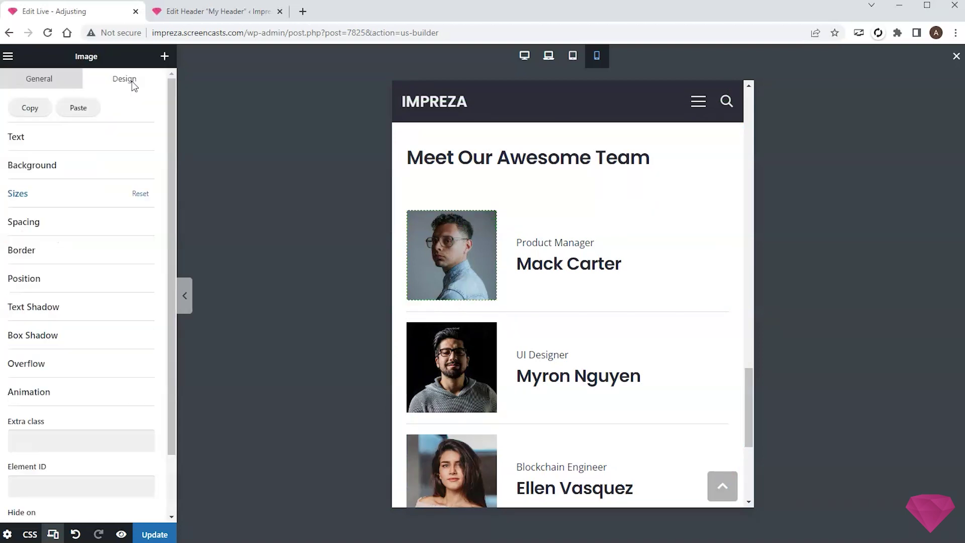
left_click(20, 195)
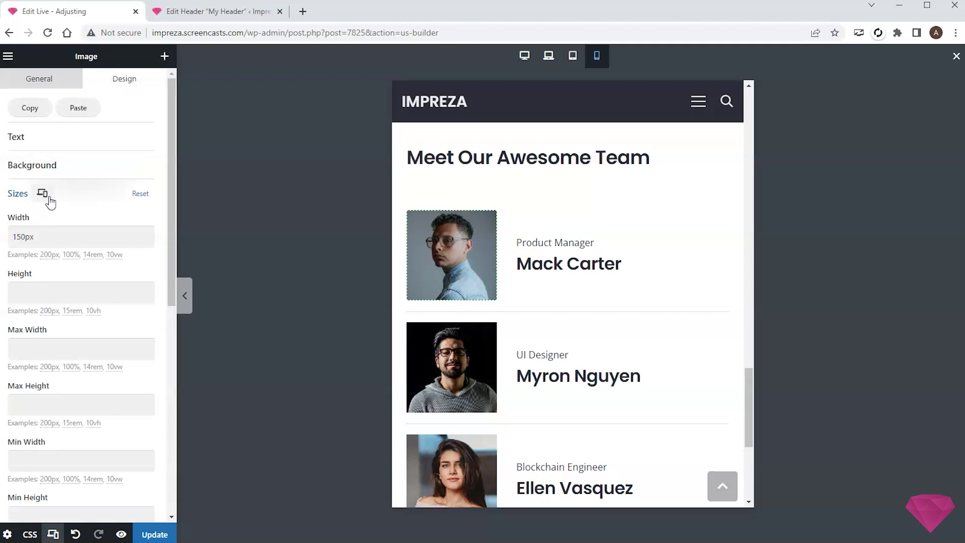
left_click(42, 194)
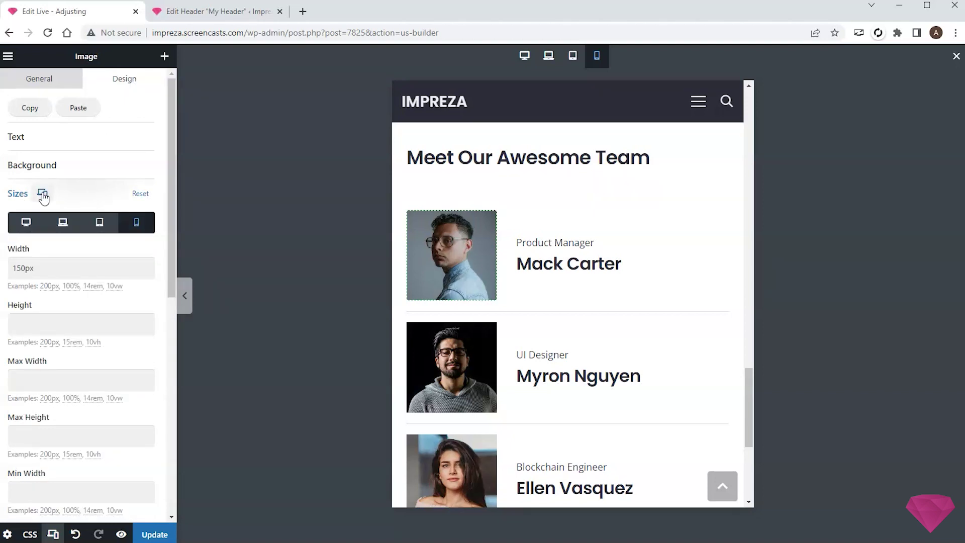
left_click_drag(21, 268, 9, 268)
type("20")
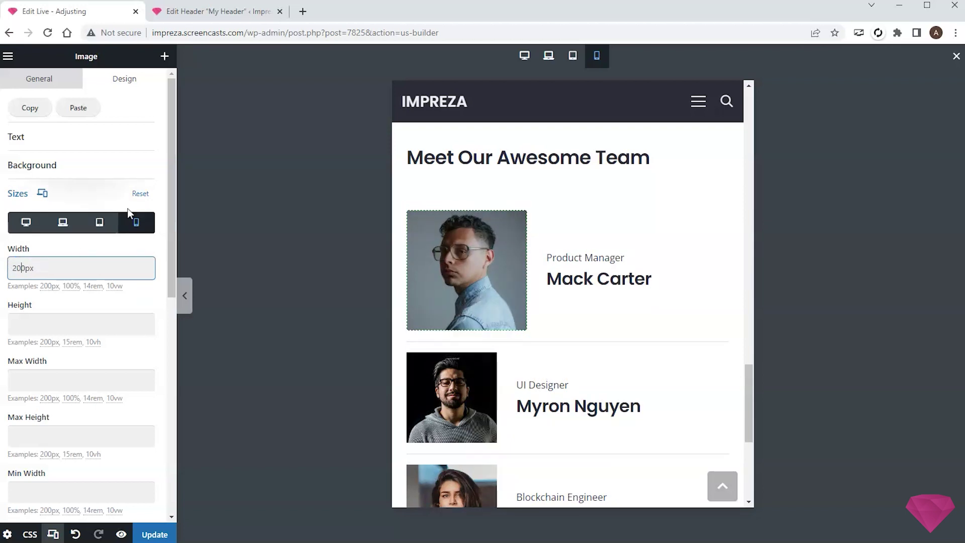
left_click(28, 111)
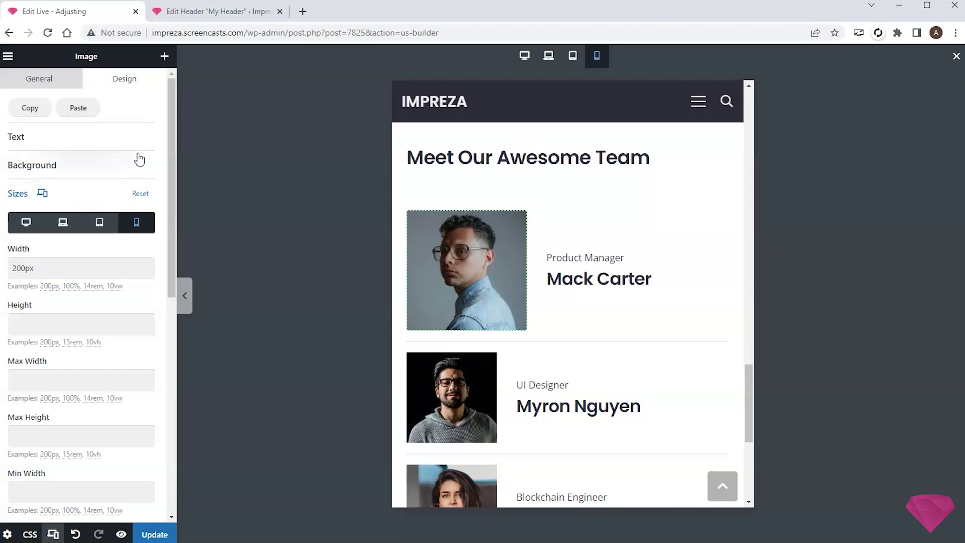
Step: Paste and apply the copied size settings to the other two team members' photos
left_click(452, 397)
left_click(139, 87)
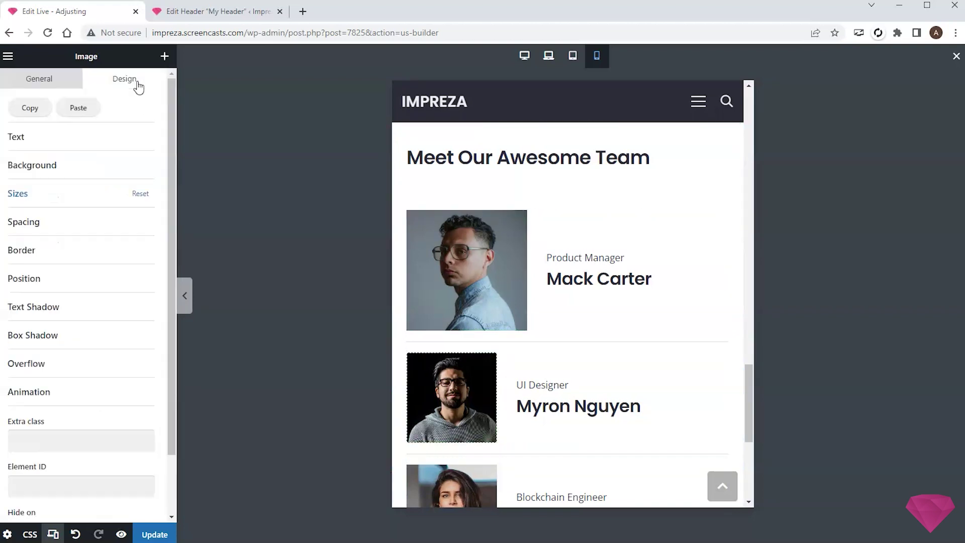
left_click(79, 110)
left_click(78, 142)
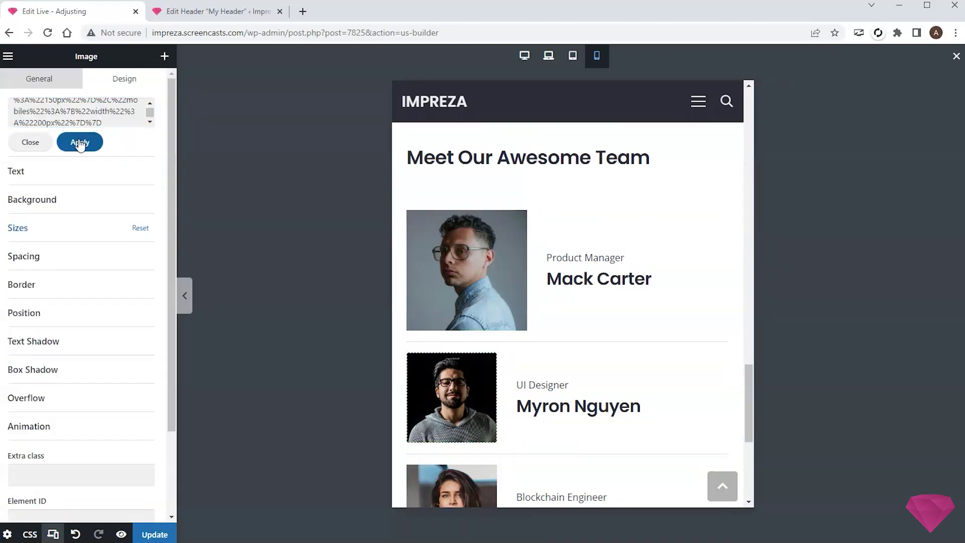
scroll(444, 229, "down", 4)
left_click(446, 357)
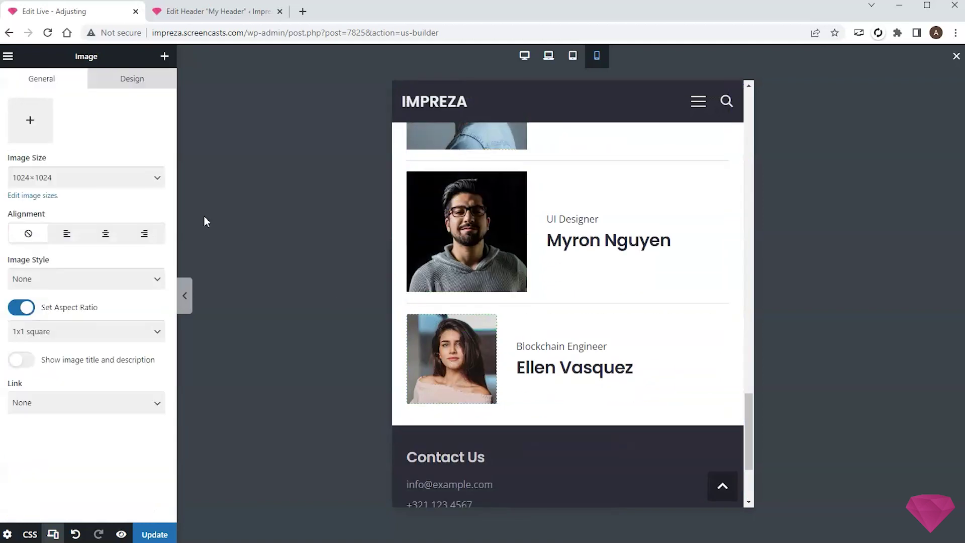
left_click(137, 84)
left_click(80, 108)
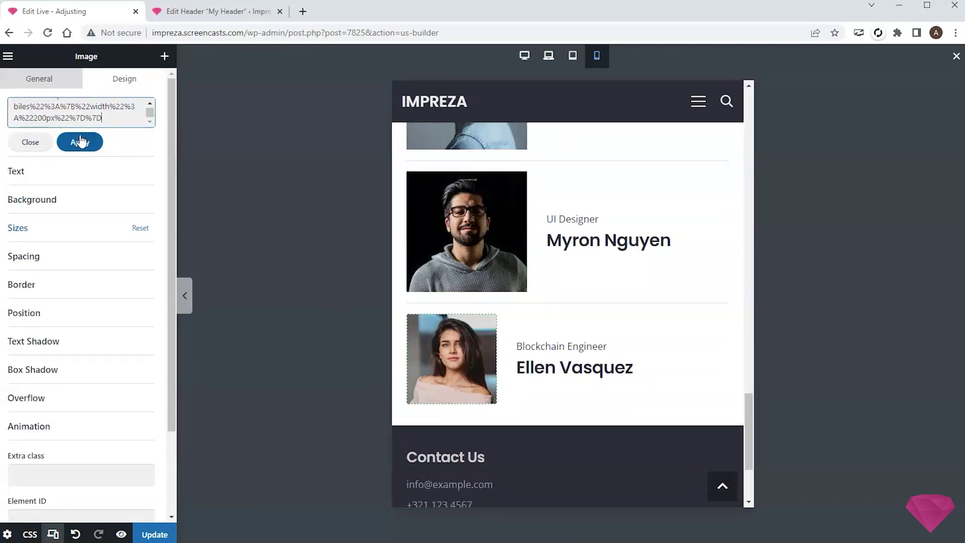
left_click(79, 141)
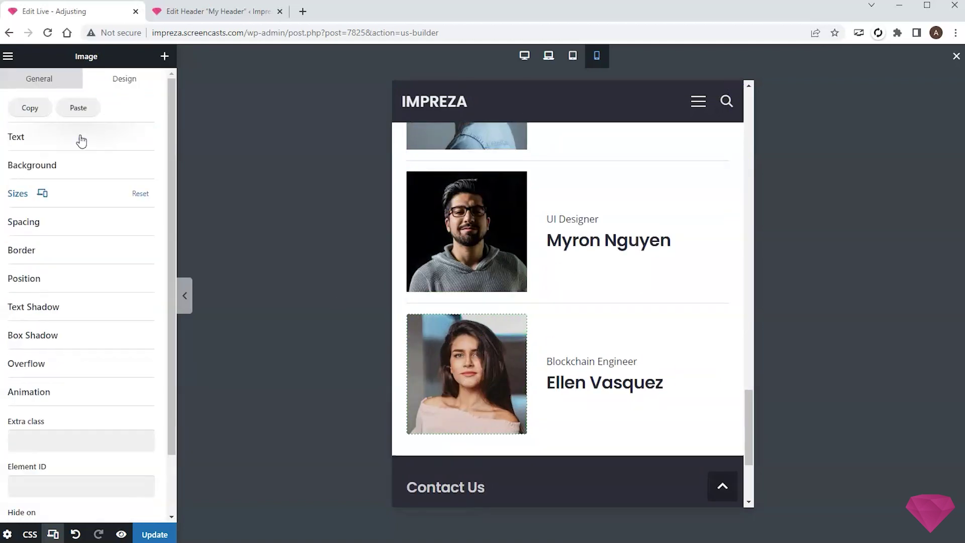
left_click(523, 57)
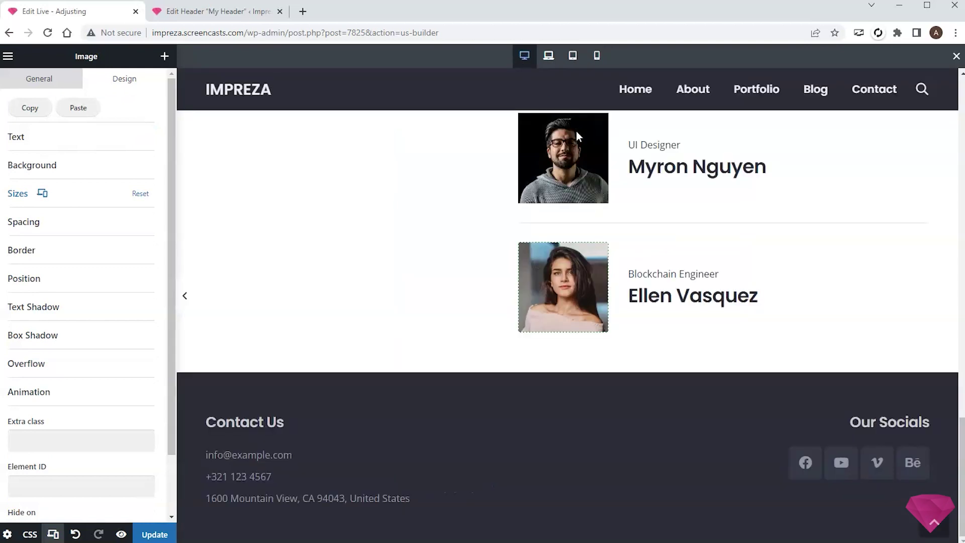
left_click(598, 55)
scroll(488, 192, "up", 3)
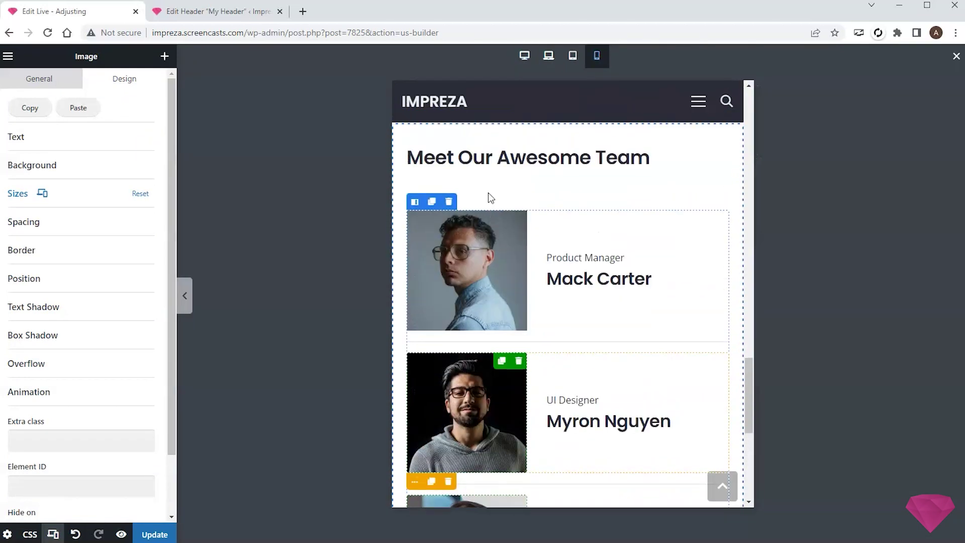
left_click(525, 56)
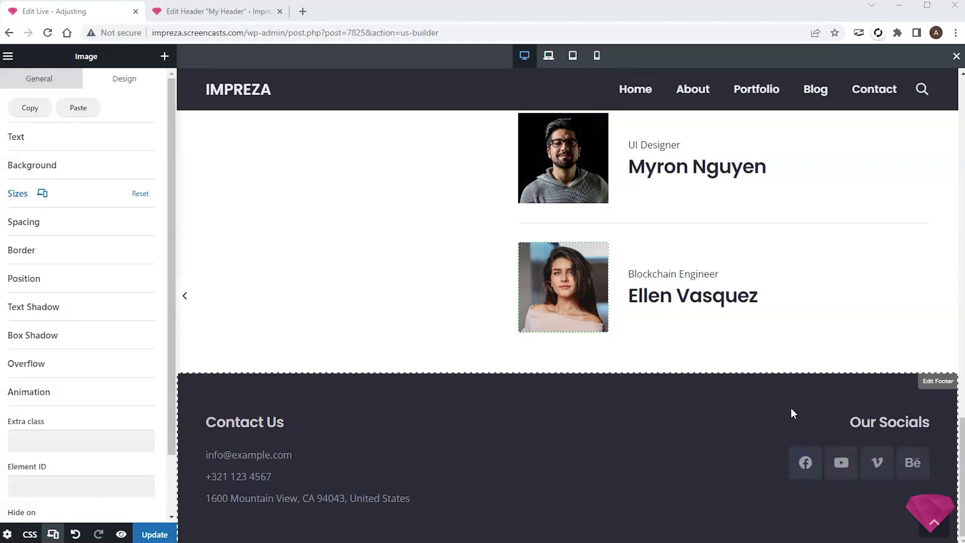
left_click(597, 56)
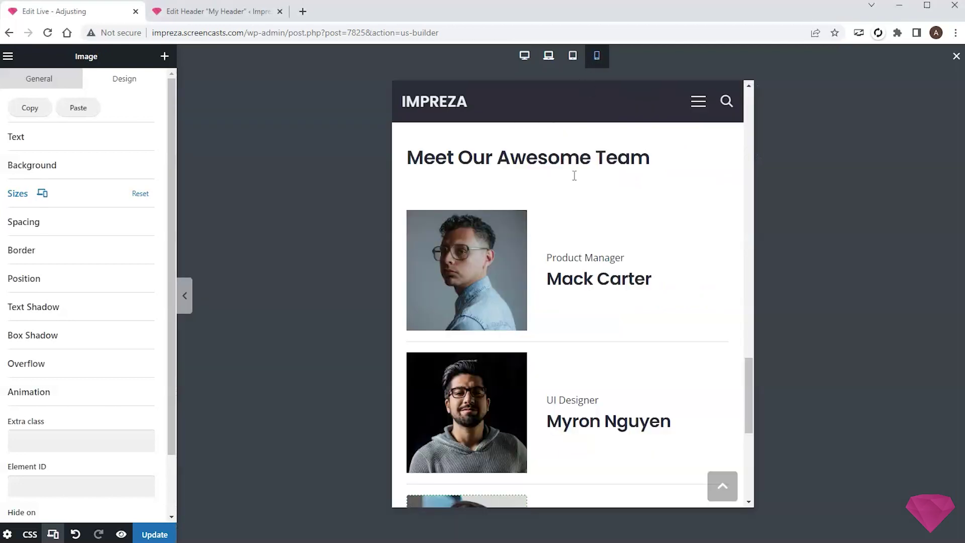
scroll(603, 243, "down", 10)
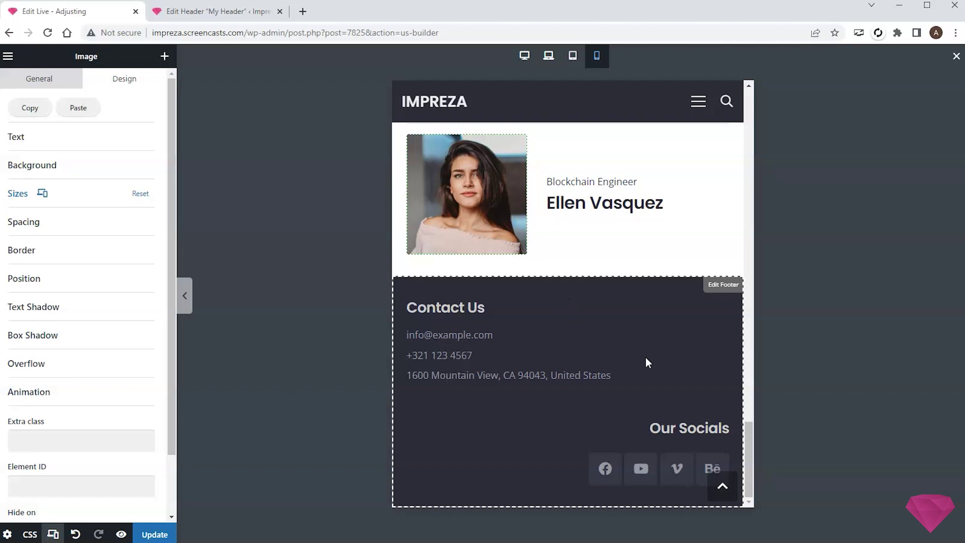
Step: Edit the footer at mobile width and center the Contact Us column's text on mobile
left_click(721, 285)
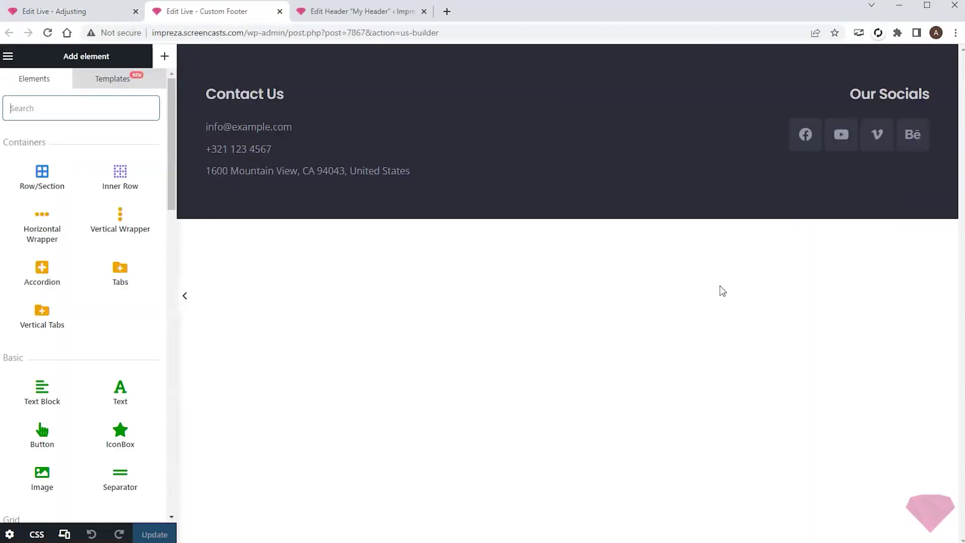
left_click(66, 535)
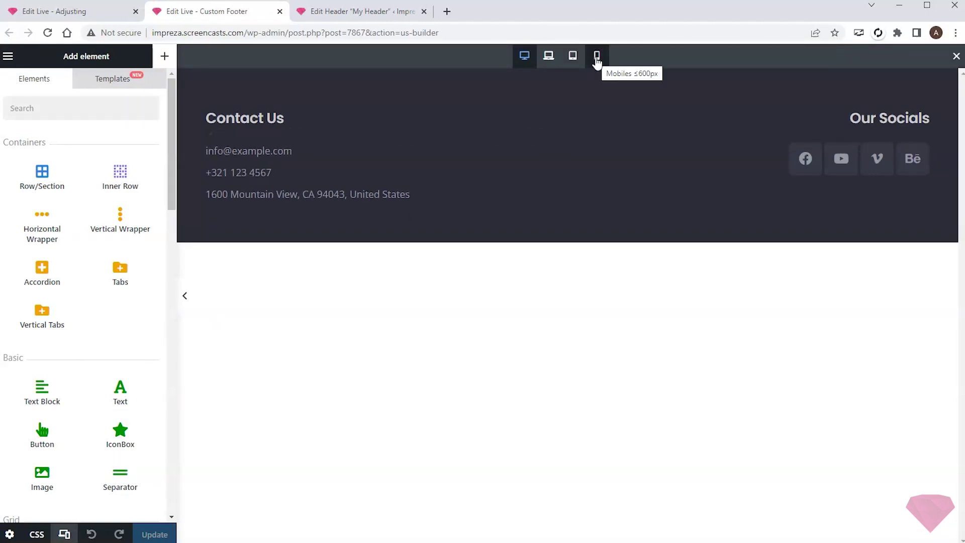
left_click(597, 58)
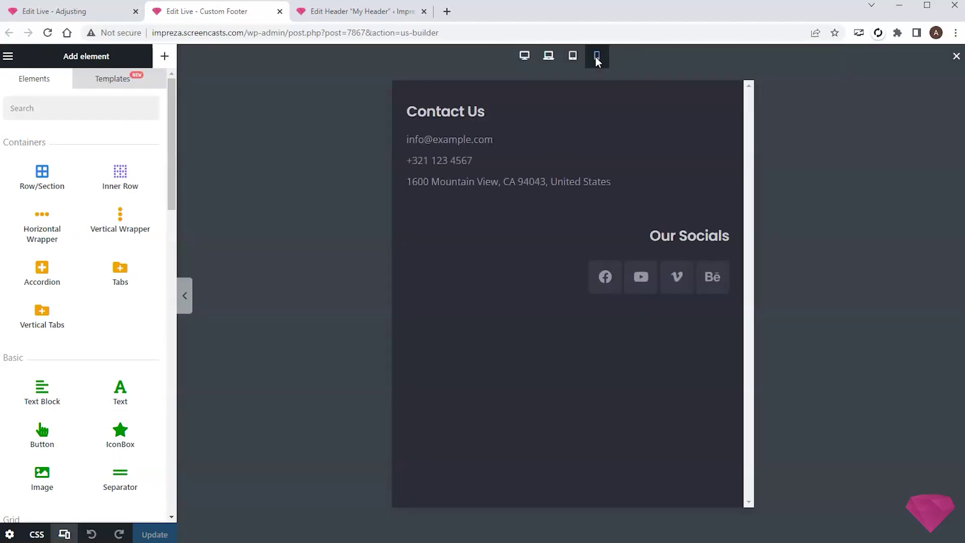
left_click(414, 94)
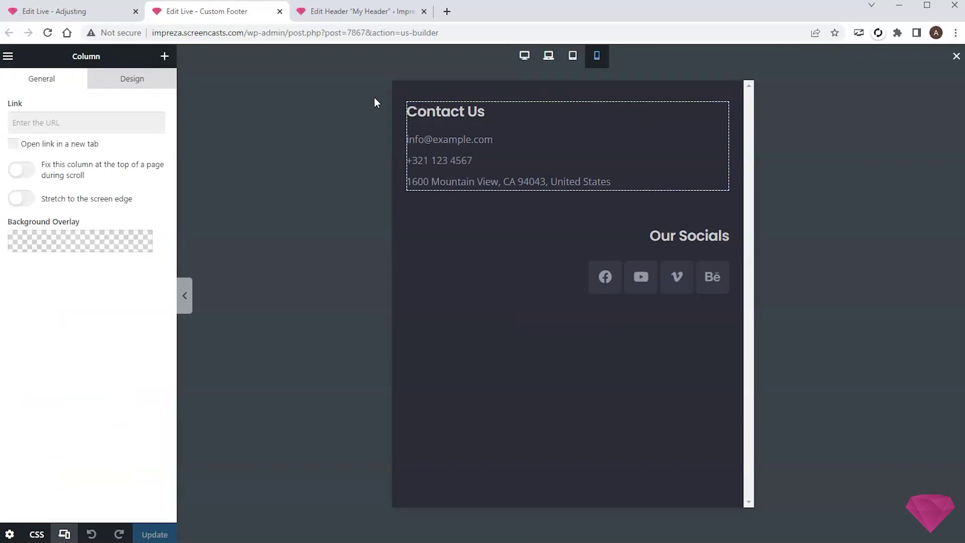
left_click(125, 80)
left_click(51, 136)
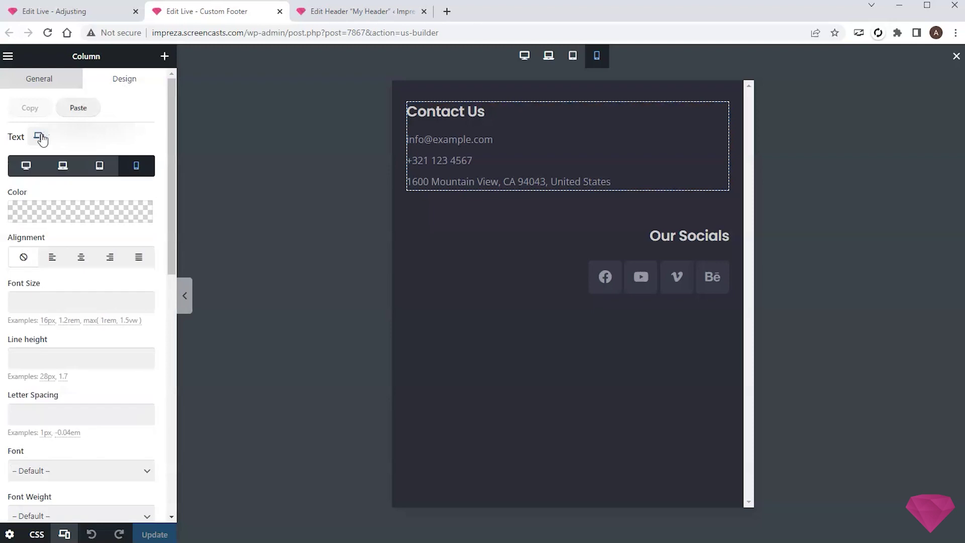
left_click(81, 259)
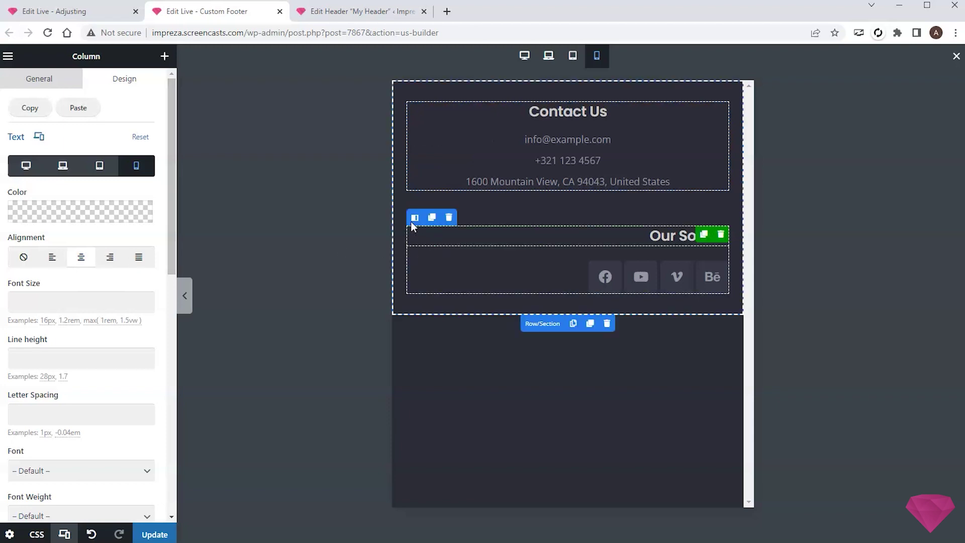
Step: Center the Our Socials column's heading and icons on mobile, then update the footer
left_click(415, 220)
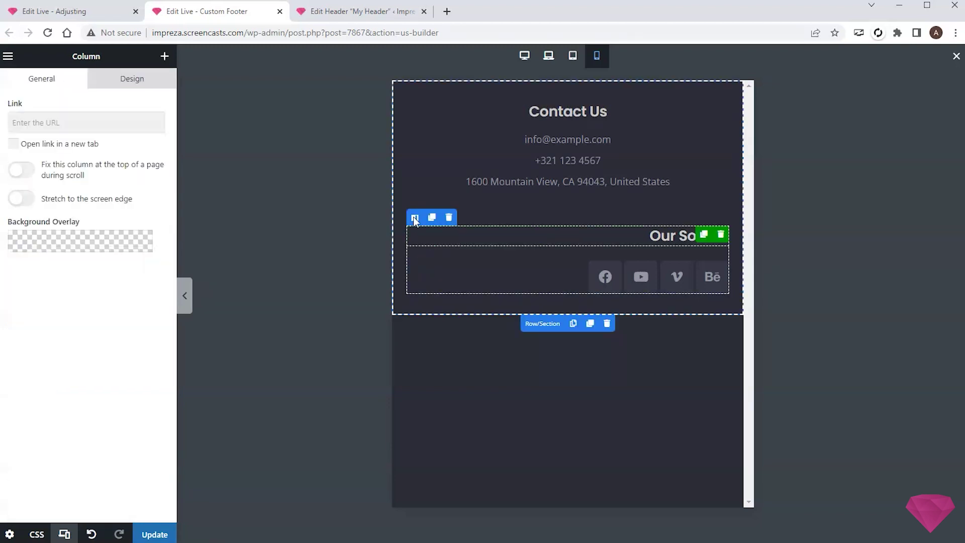
left_click(133, 79)
left_click(65, 142)
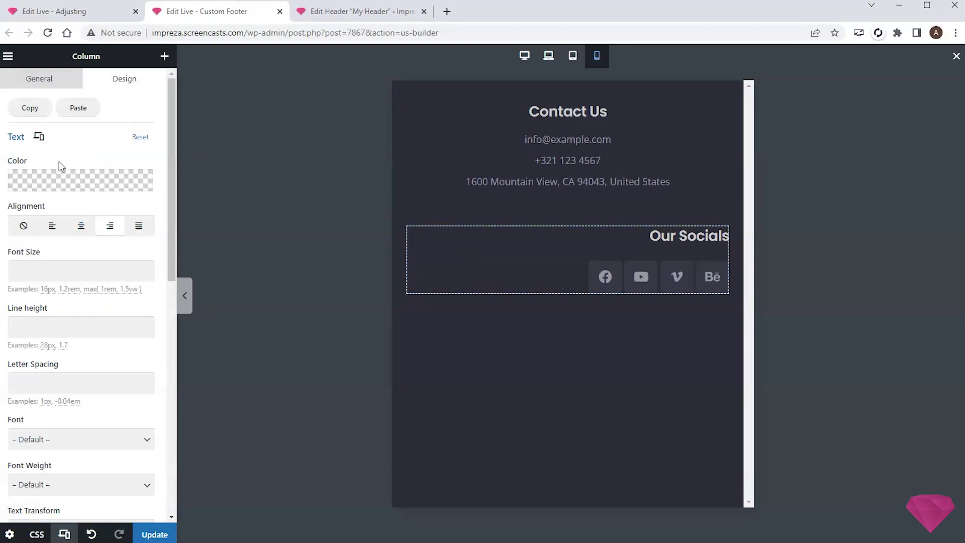
left_click(39, 138)
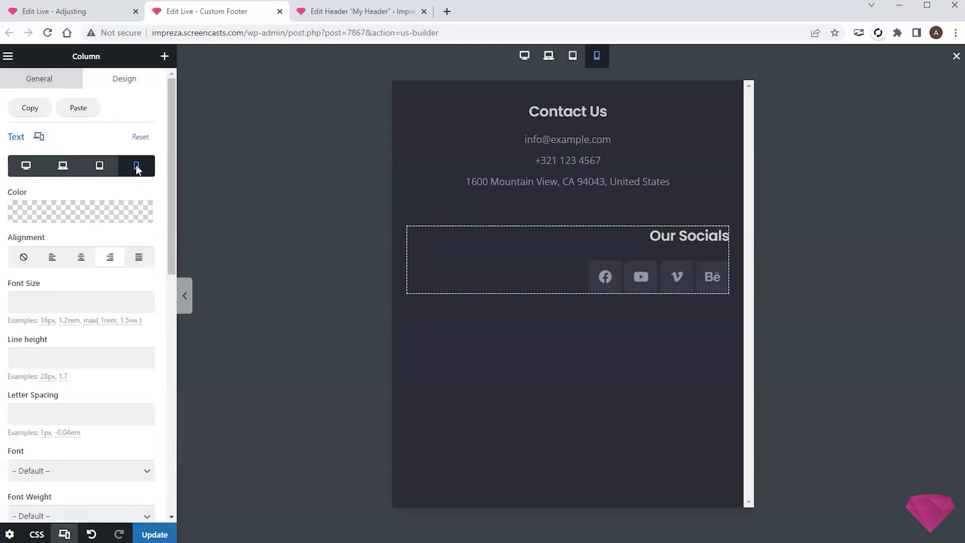
left_click(84, 260)
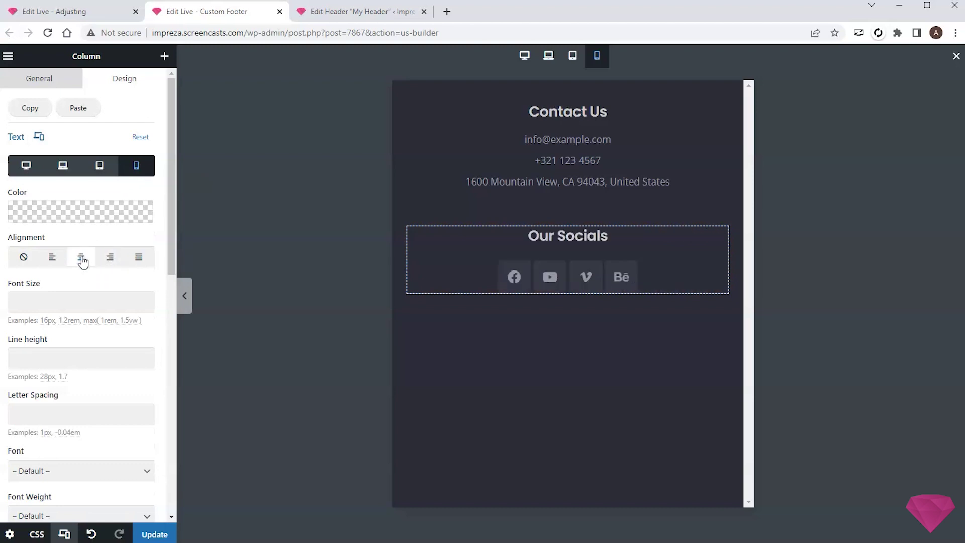
left_click(154, 536)
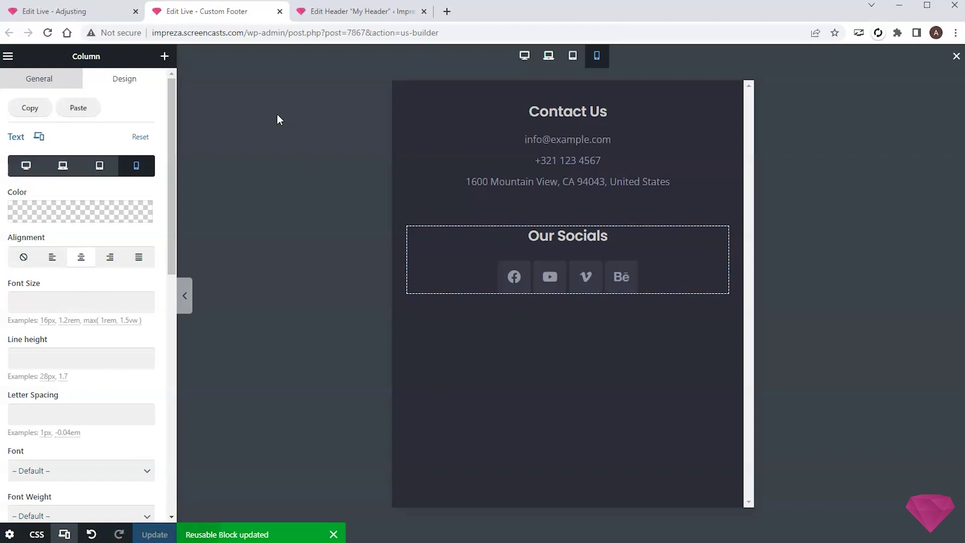
Step: Return to the Adjusting page and scroll through its full mobile-width preview
left_click(70, 11)
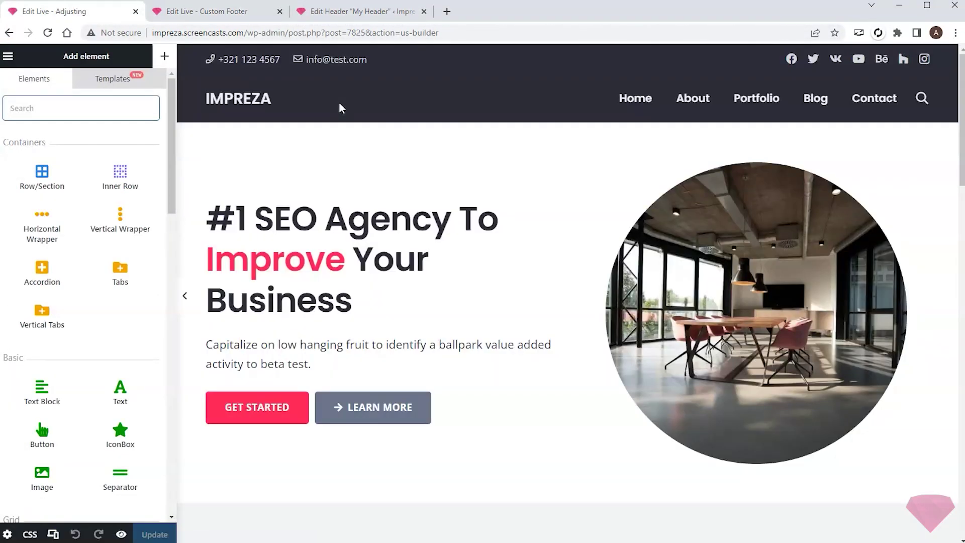
left_click(53, 534)
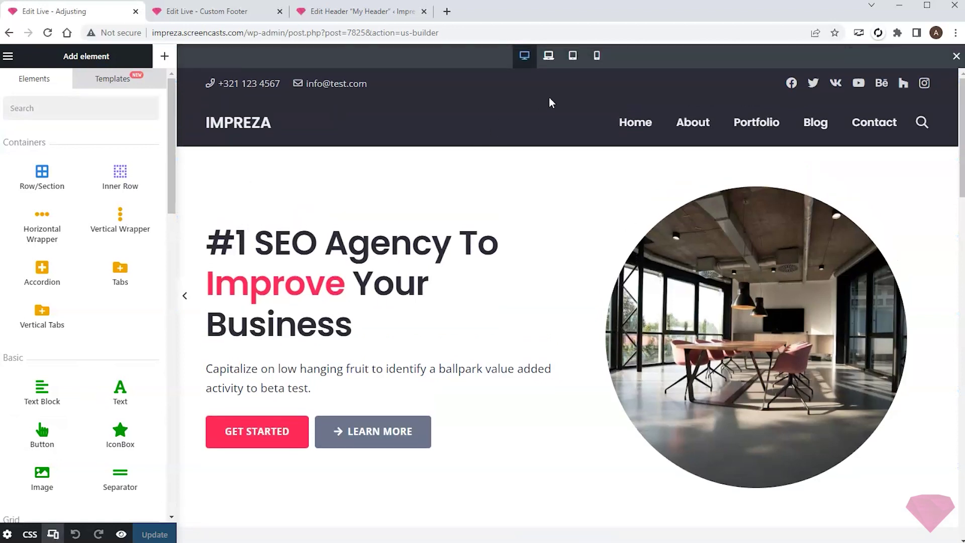
left_click(597, 55)
left_click(184, 296)
scroll(487, 229, "down", 10)
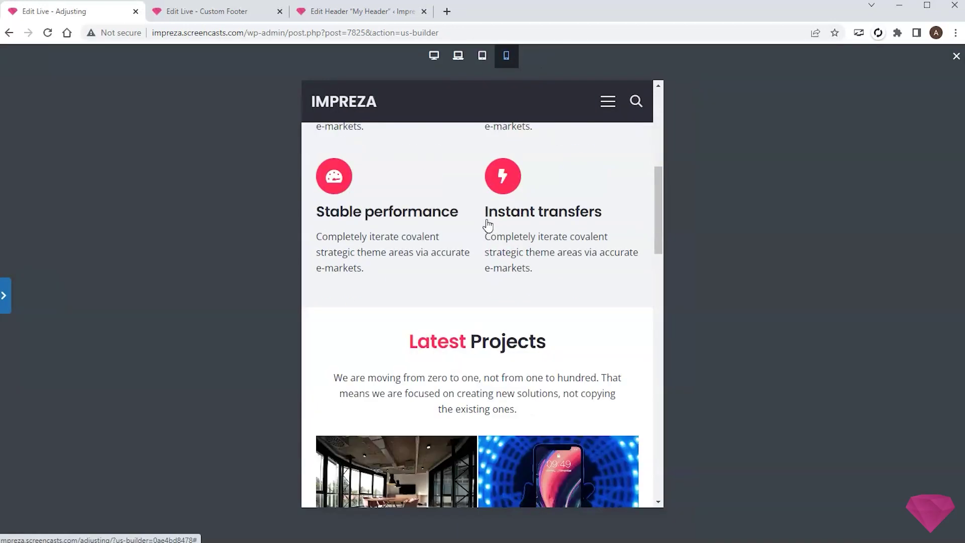
scroll(487, 226, "down", 15)
scroll(488, 224, "up", 8)
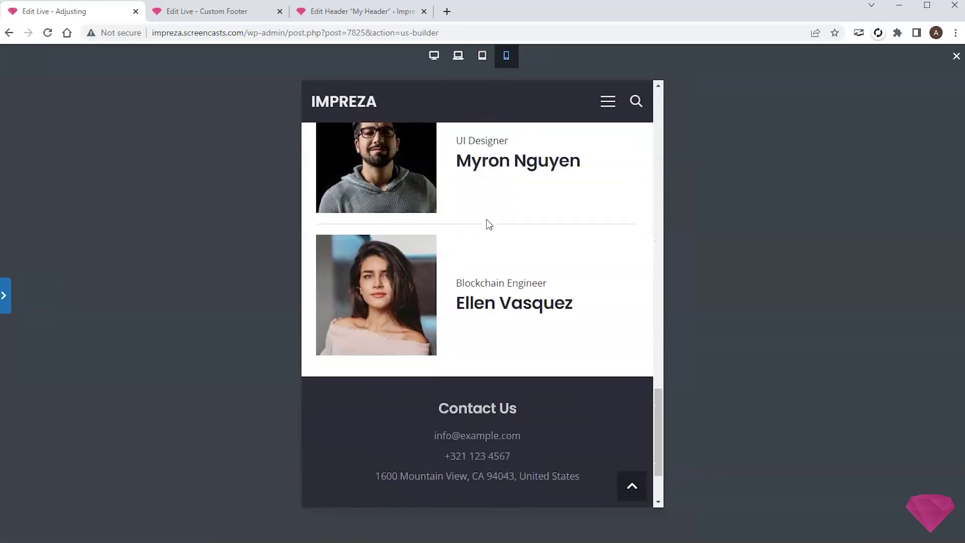
scroll(488, 224, "up", 10)
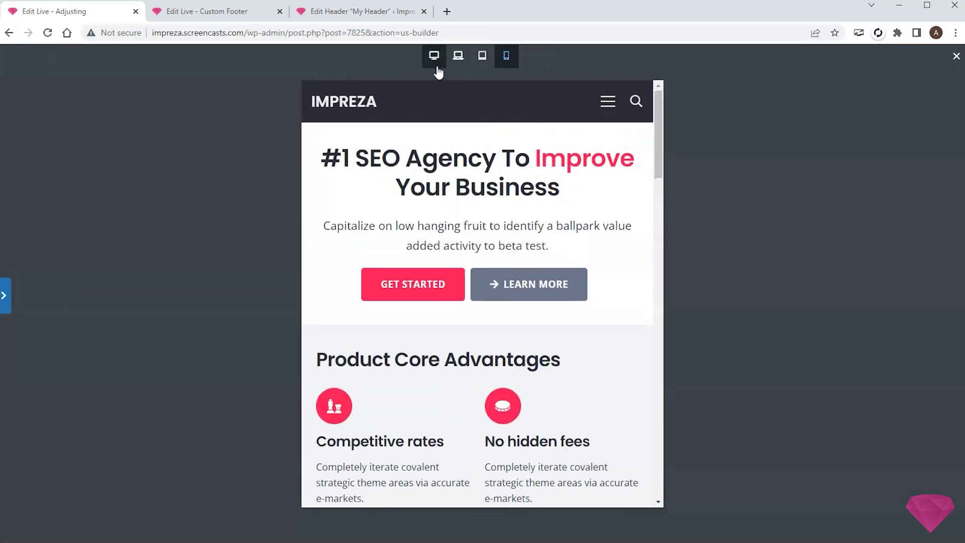
Step: Scroll through the desktop preview and back up to the hero and contact bar
left_click(434, 56)
scroll(474, 204, "down", 15)
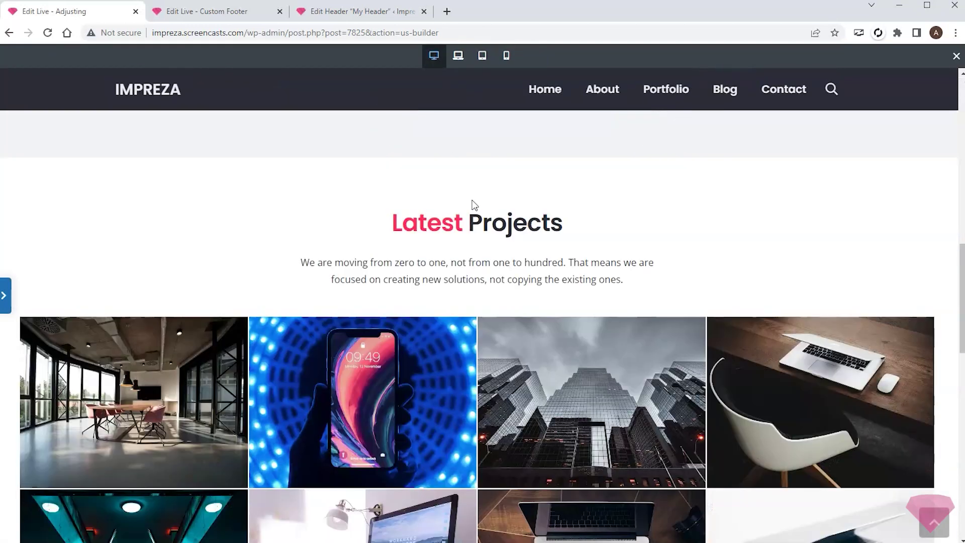
scroll(474, 204, "down", 6)
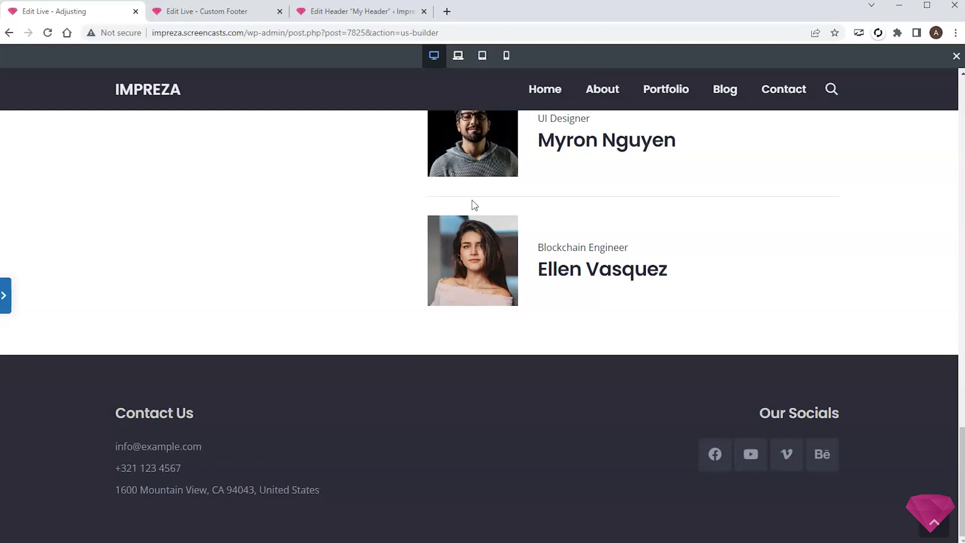
scroll(474, 204, "up", 20)
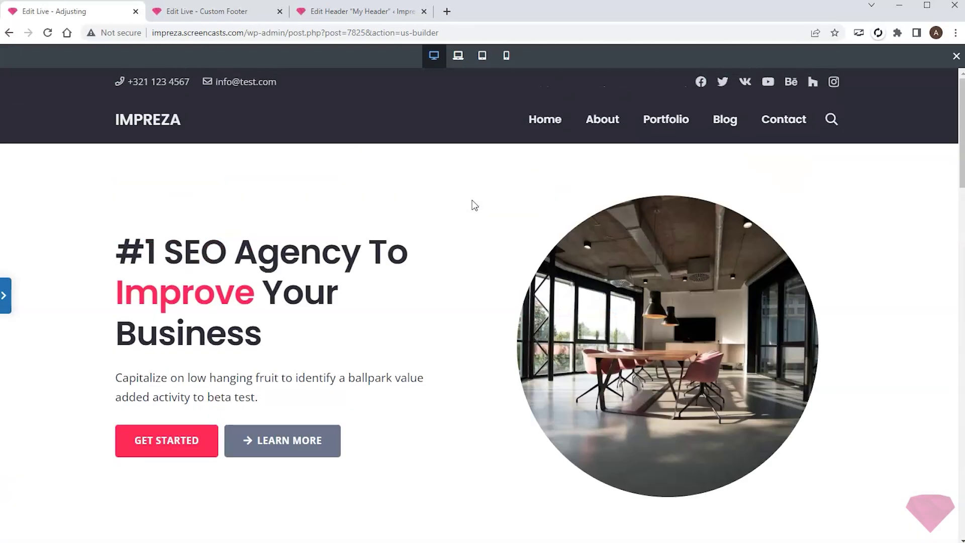